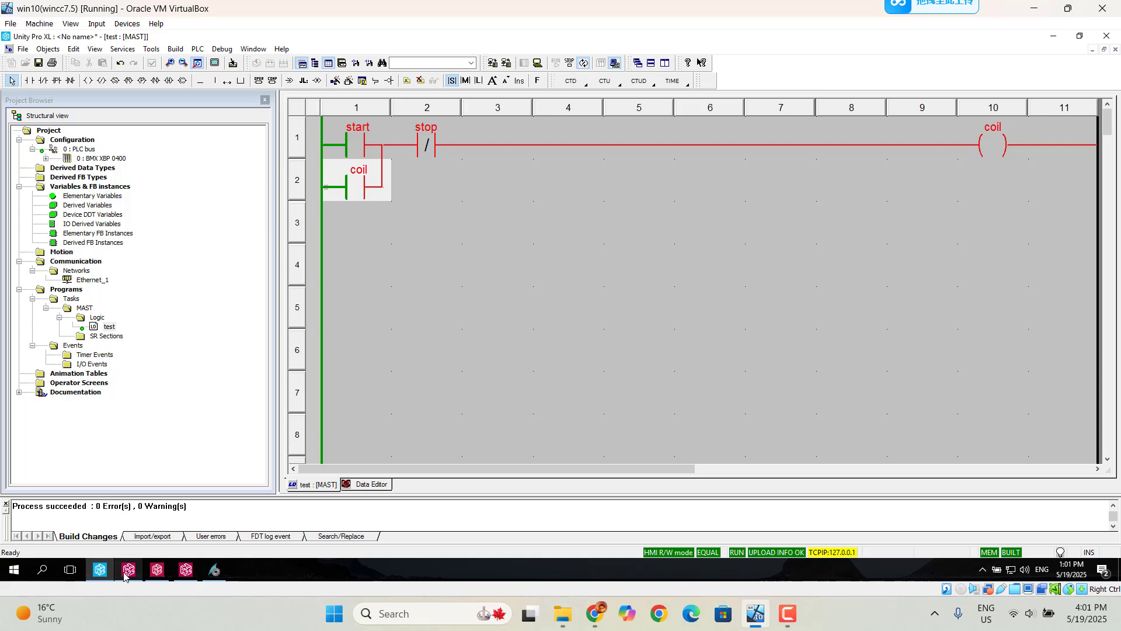
Check the server status in the OPC Factory Server window, leaving it minimized
mouse_move(125, 576)
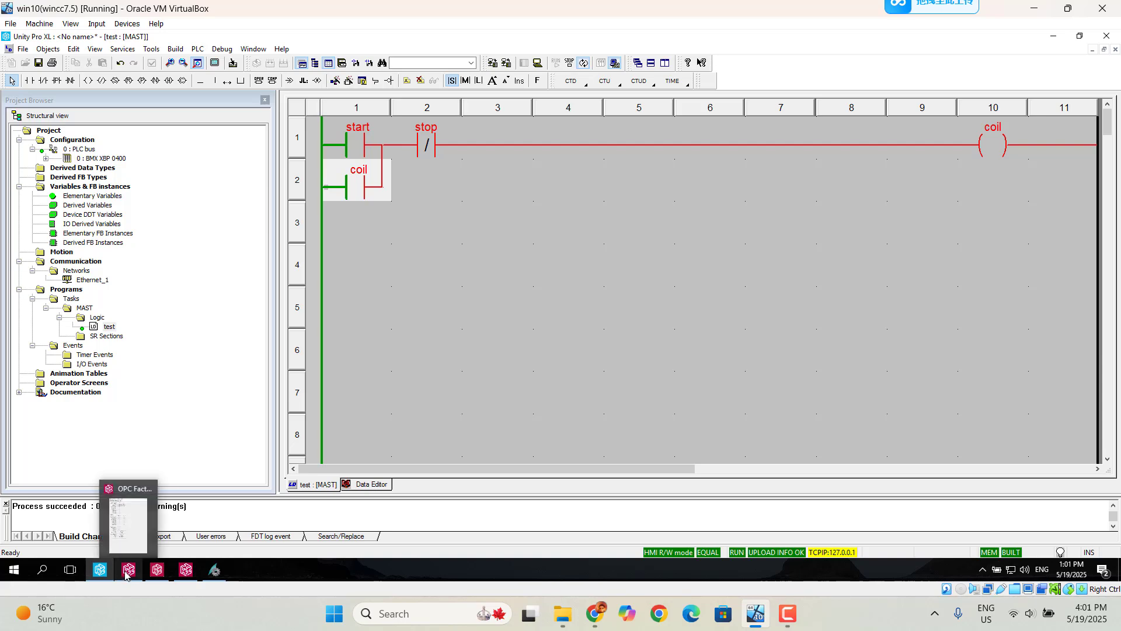
click(125, 575)
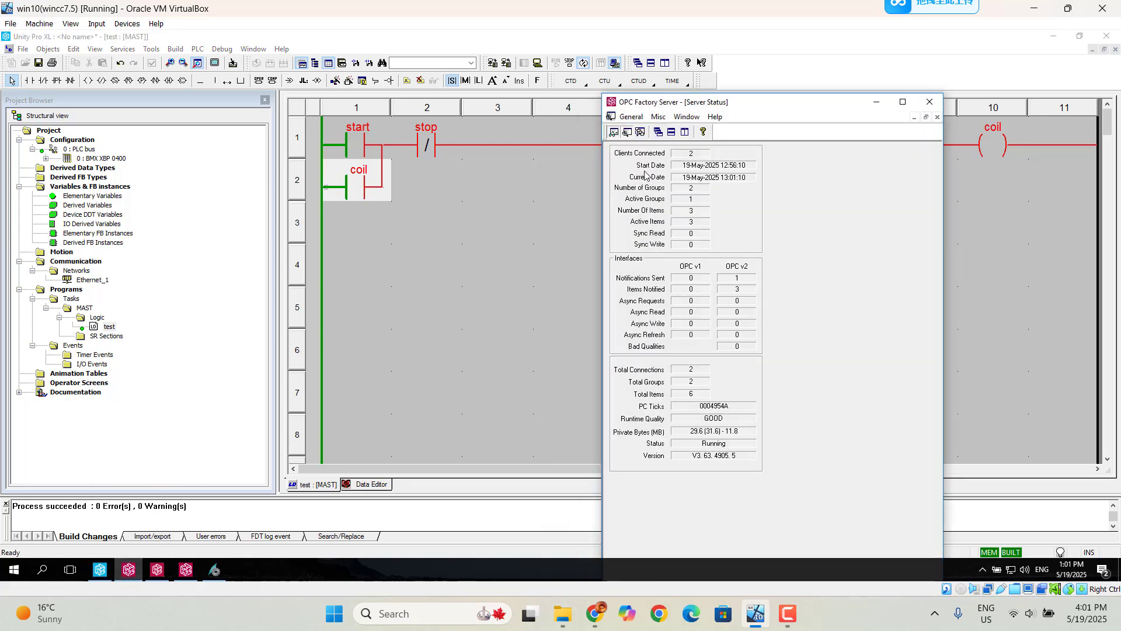
click(876, 102)
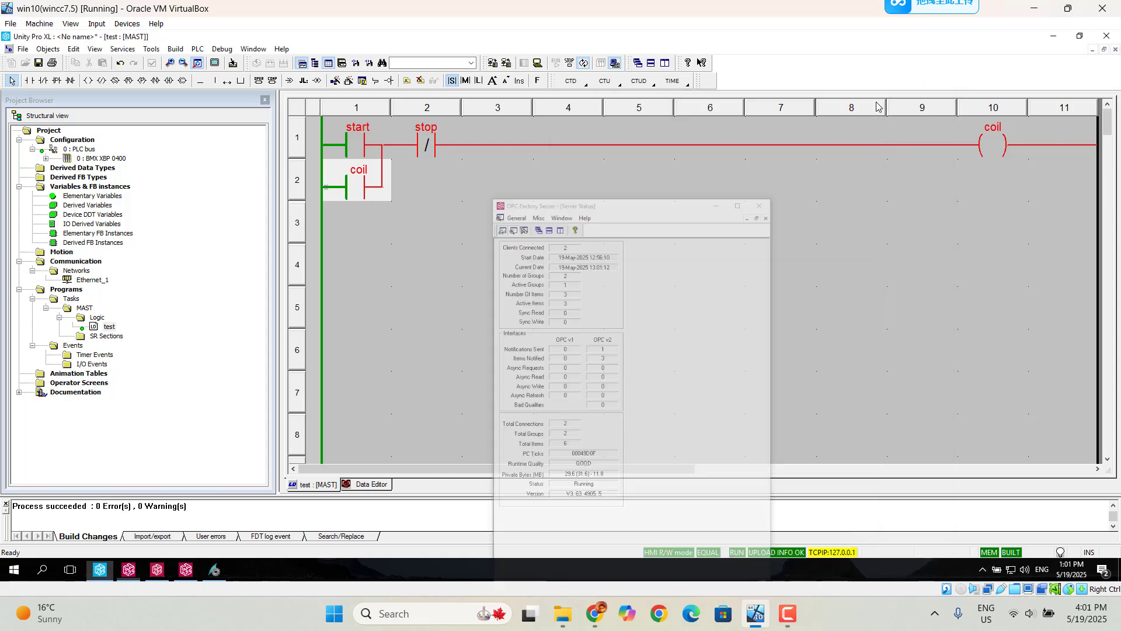
Switch to OFSClient, minimize the OFS Configuration Tool and move the client window so the ladder rung stays in view
click(154, 575)
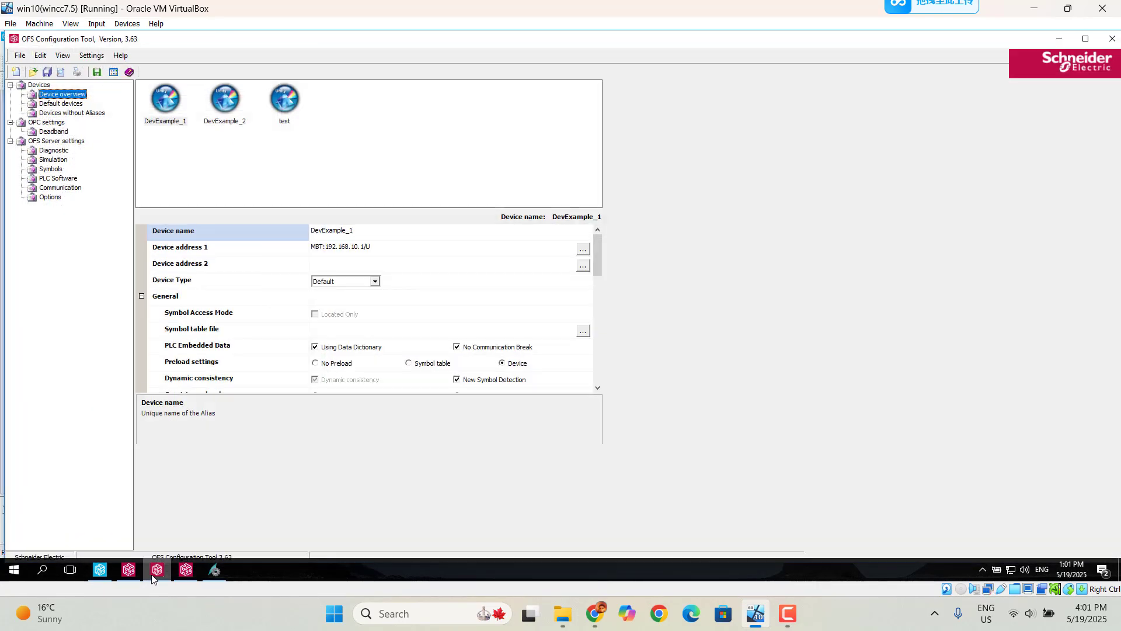
click(184, 571)
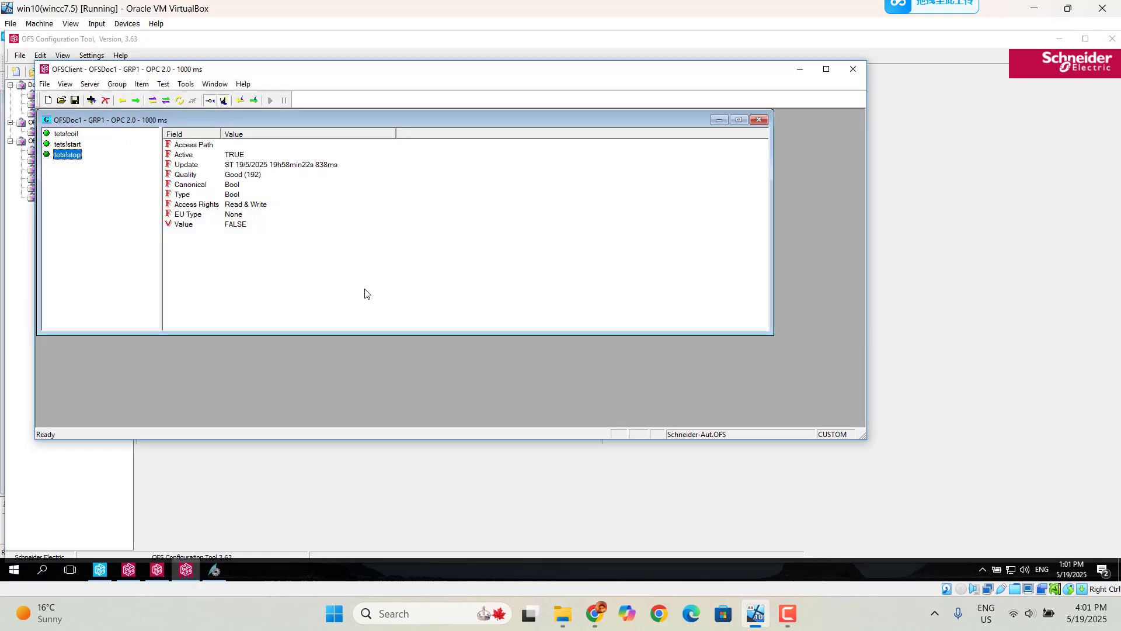
click(1059, 39)
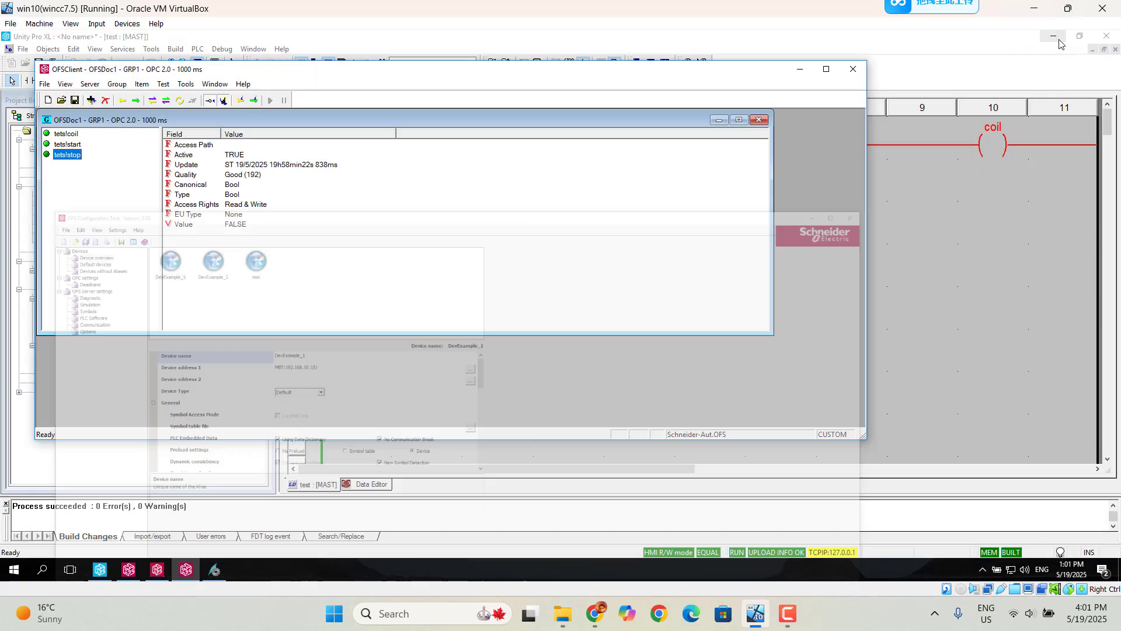
drag(776, 78, 1085, 230)
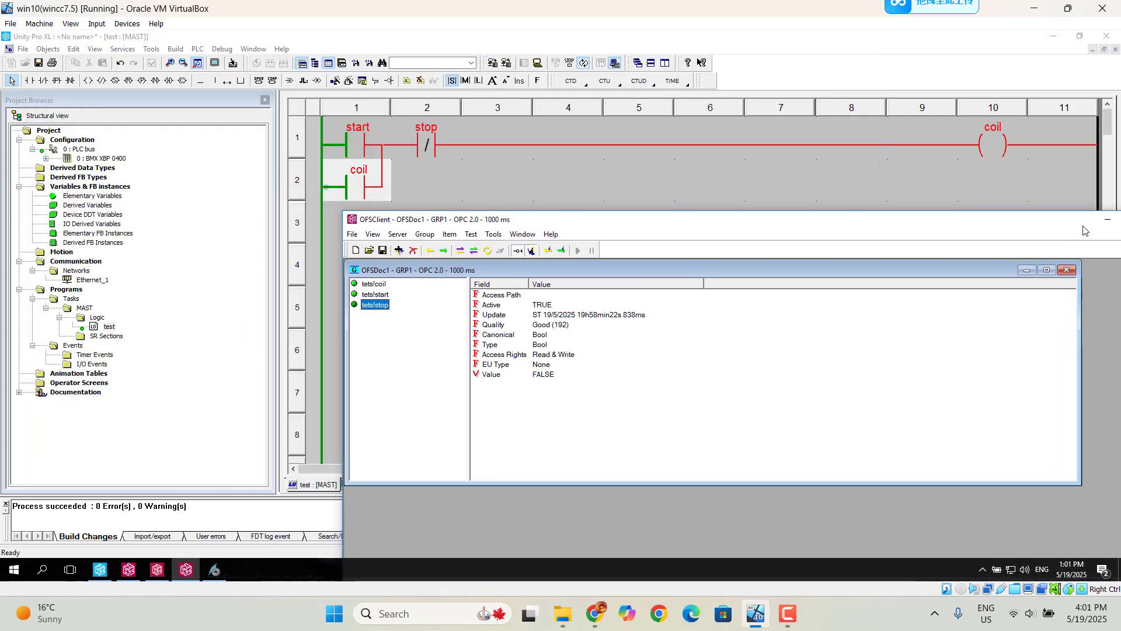
Pulse the tets!start item by writing TRUE and then FALSE to it as a Bool value
click(376, 295)
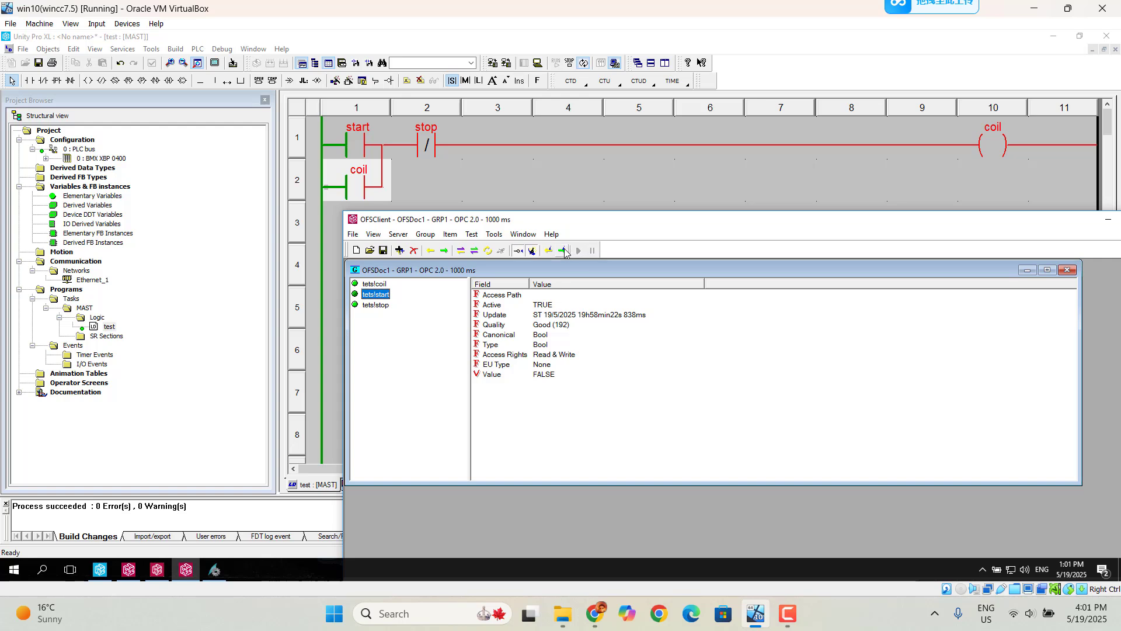
click(565, 251)
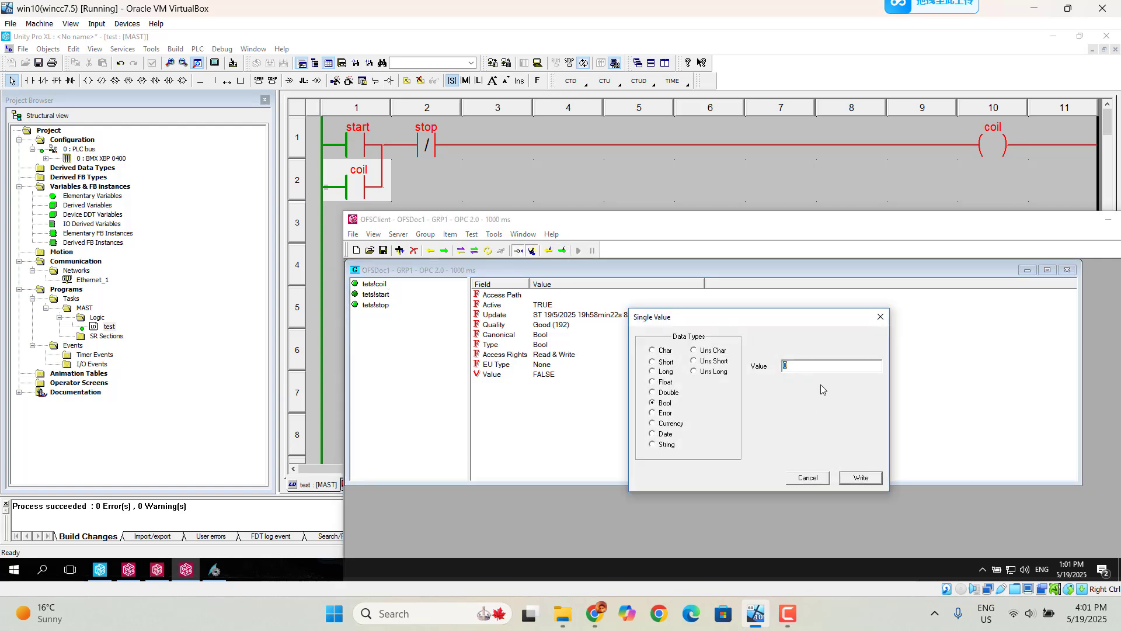
click(858, 478)
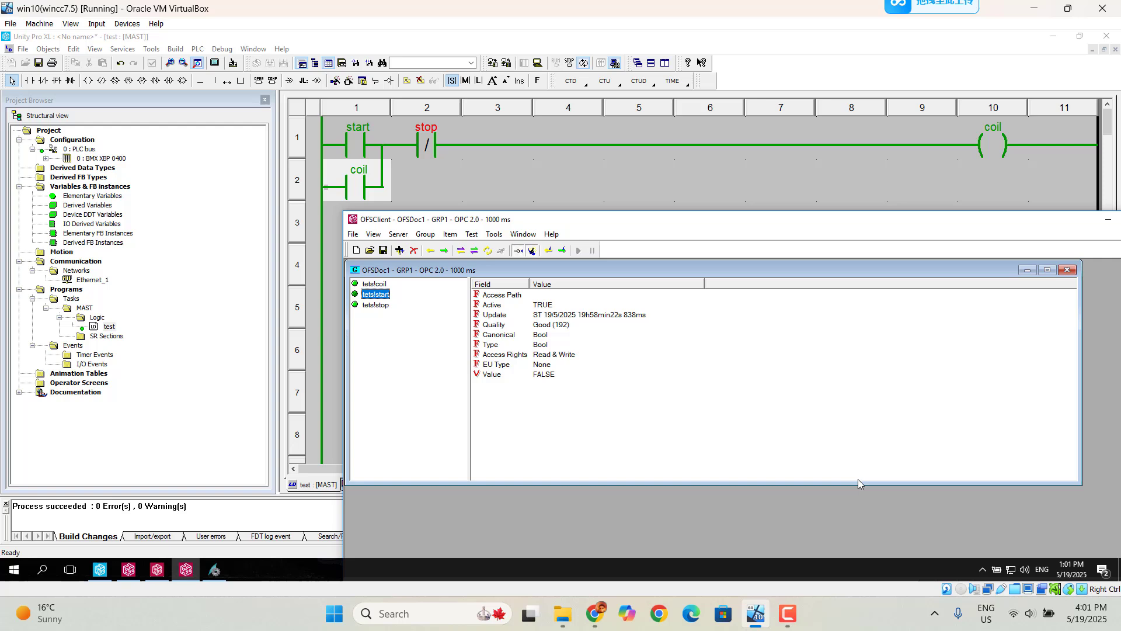
click(562, 251)
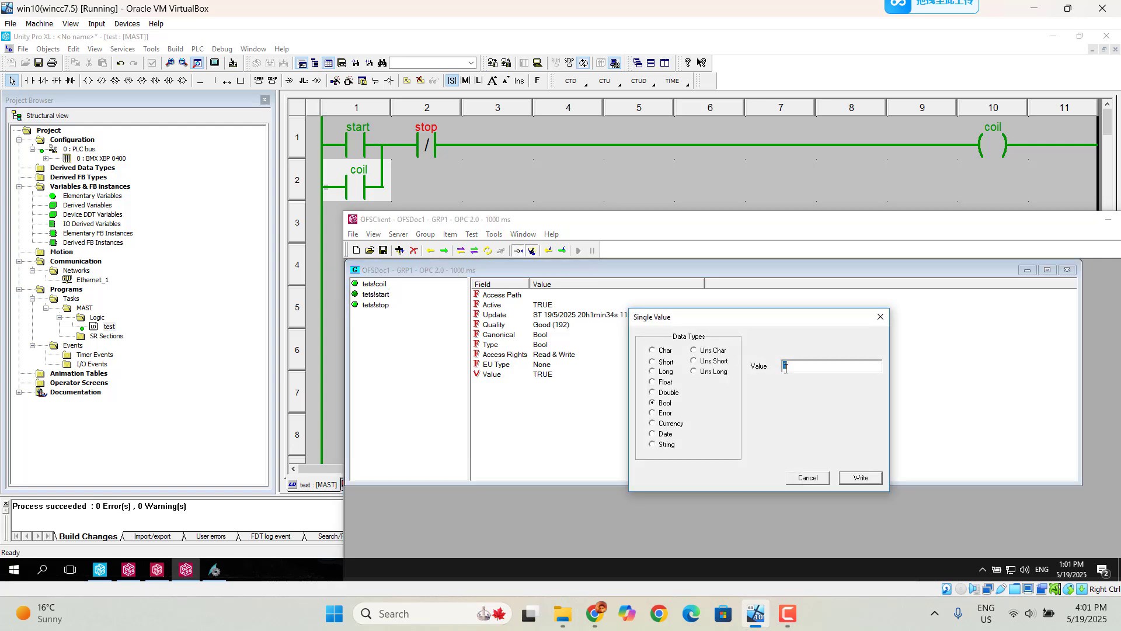
click(872, 477)
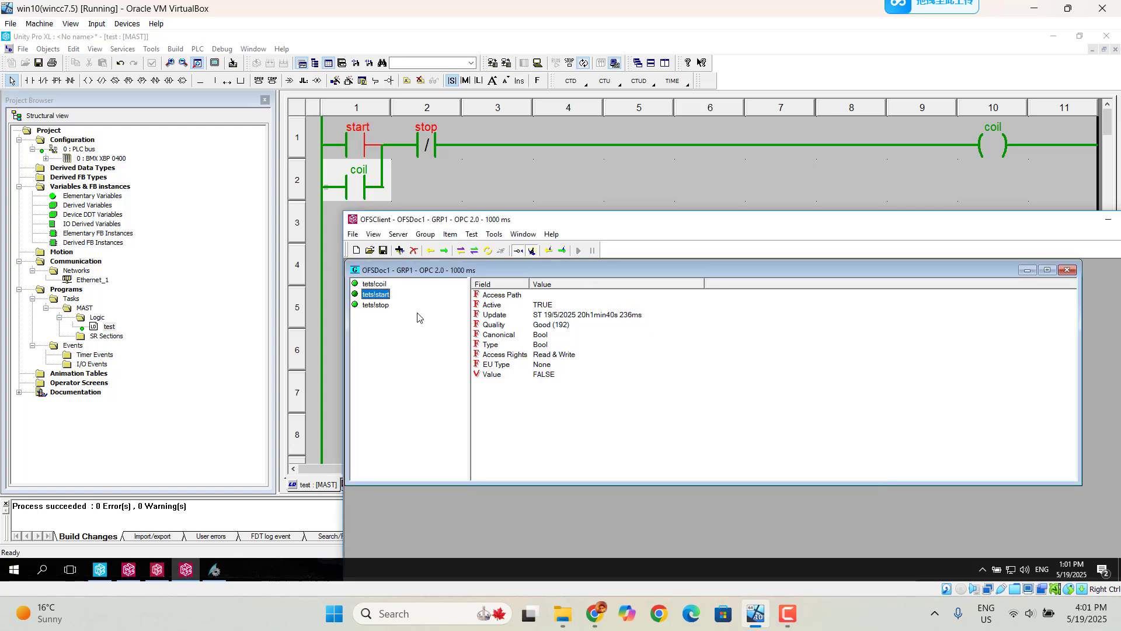
Pulse the tets!stop item by writing 1 and then FALSE to it as a Bool, and minimize the OFSClient window
click(377, 305)
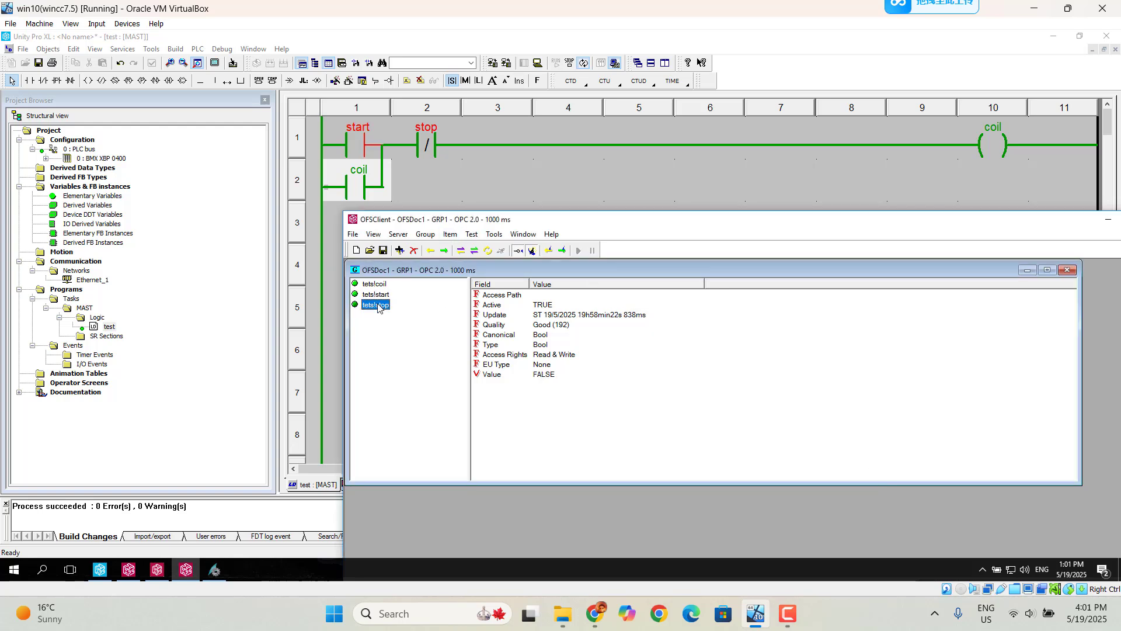
click(563, 250)
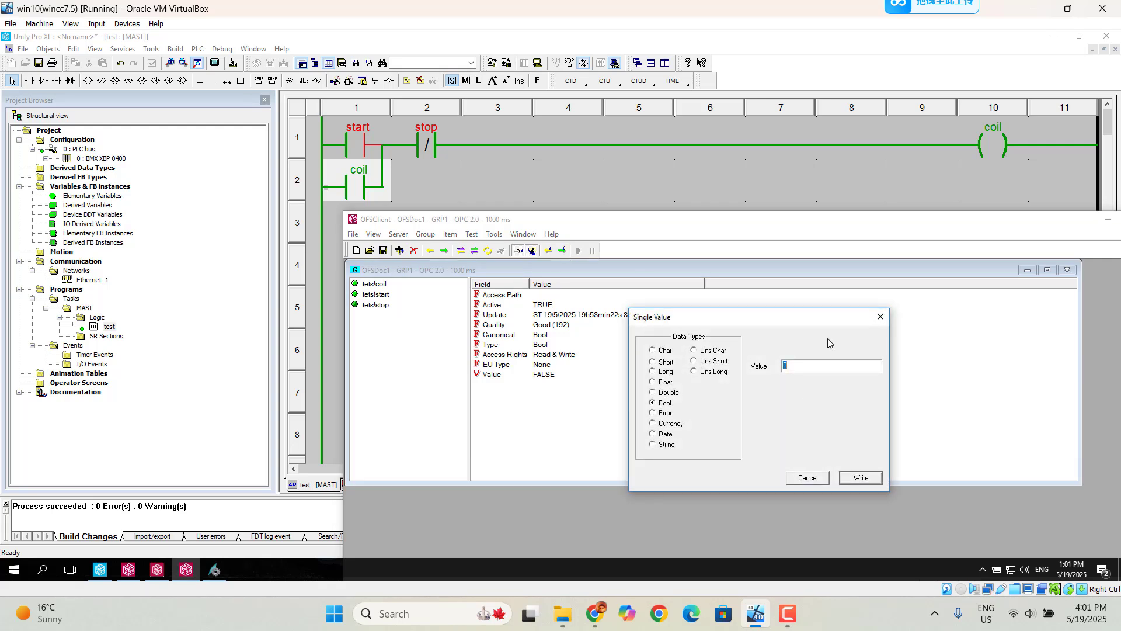
text(1)
click(862, 477)
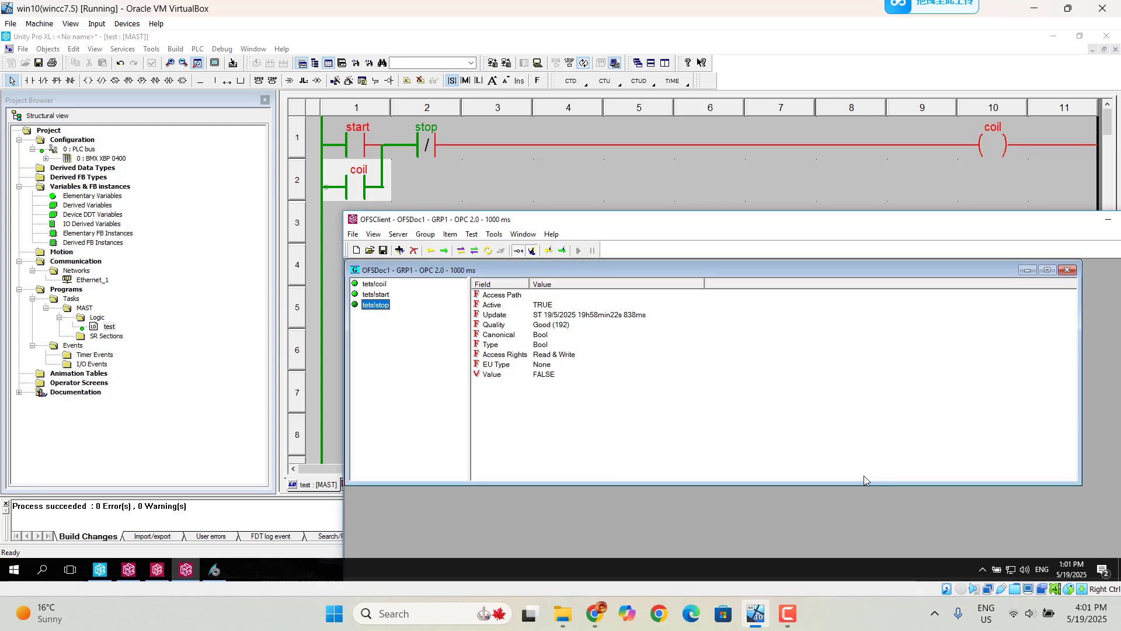
click(563, 251)
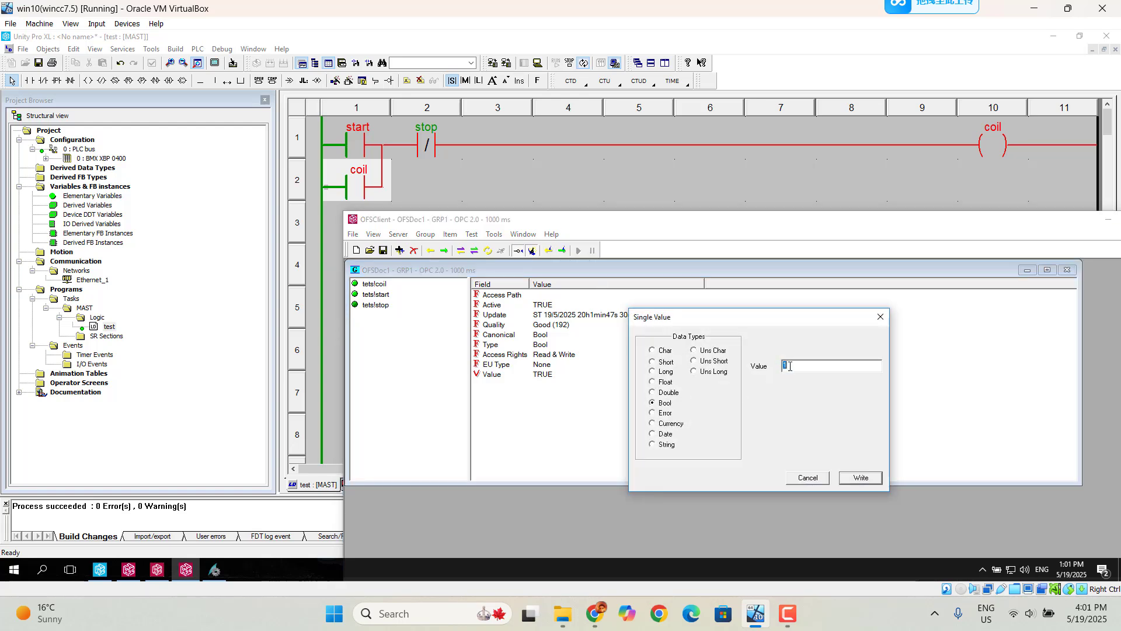
click(861, 477)
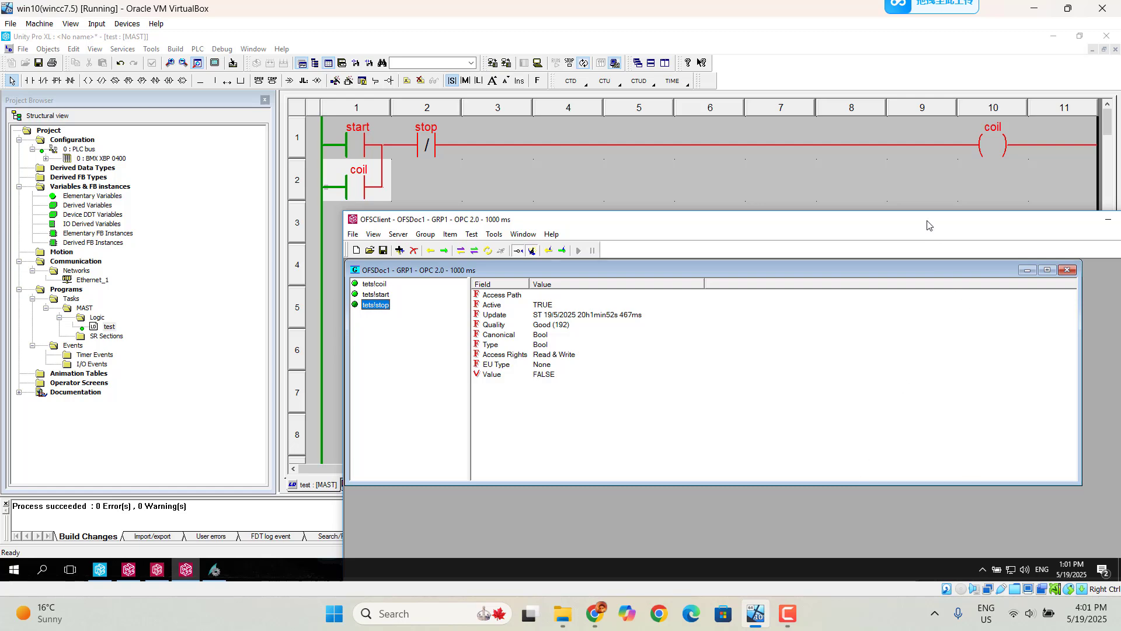
drag(928, 221, 679, 196)
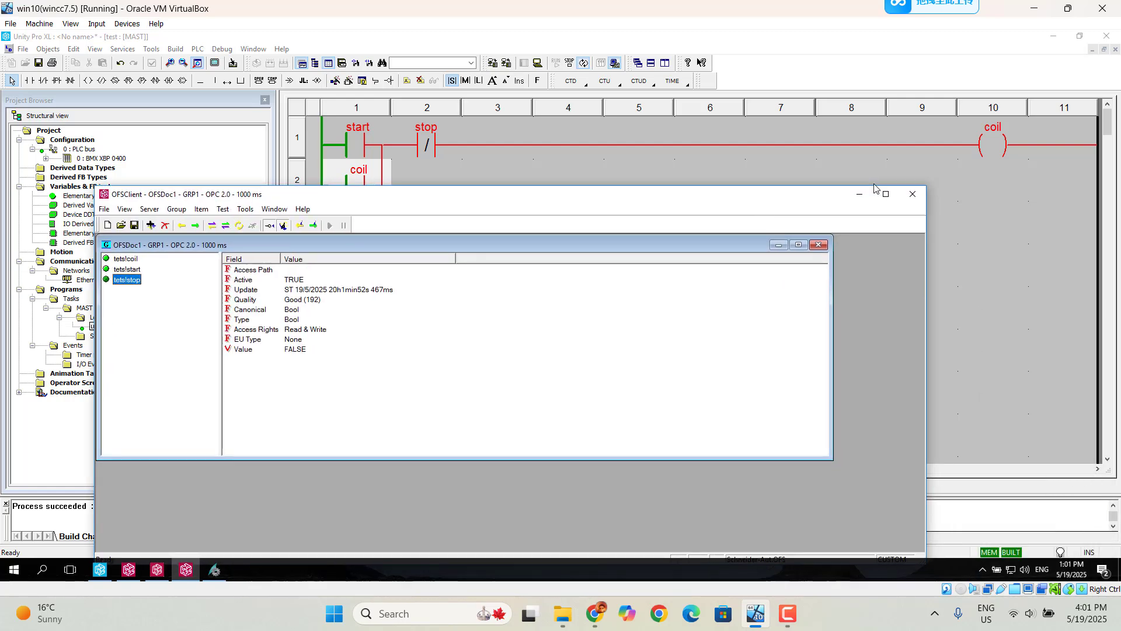
click(859, 194)
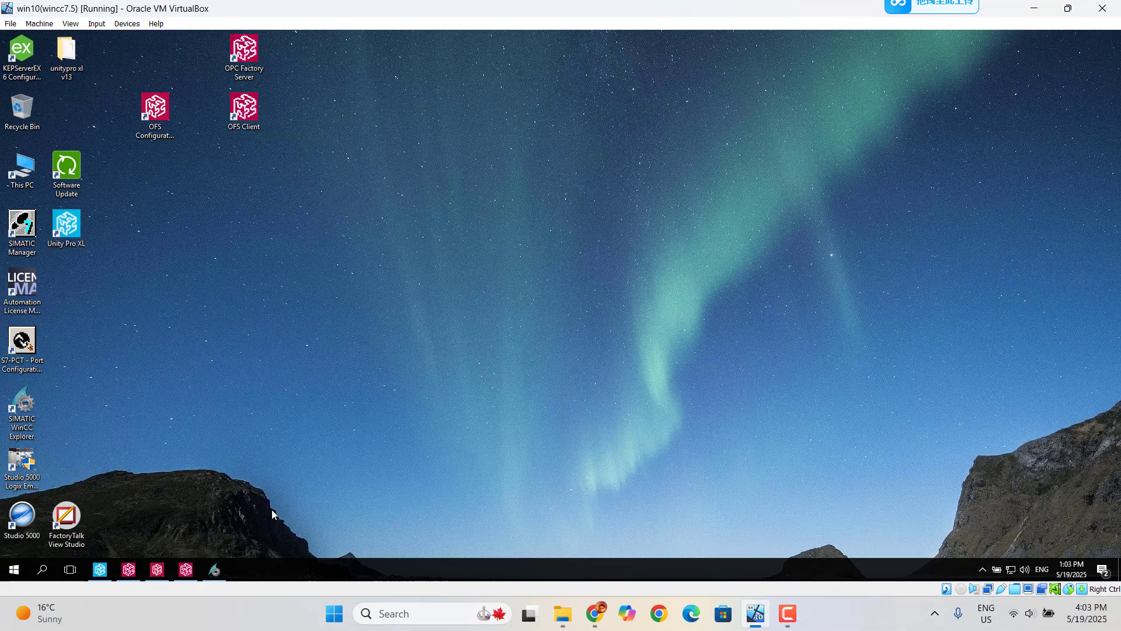
Switch to WinCC Explorer and create a new single-user project named OFS in the default WinCCProjects folder
click(216, 571)
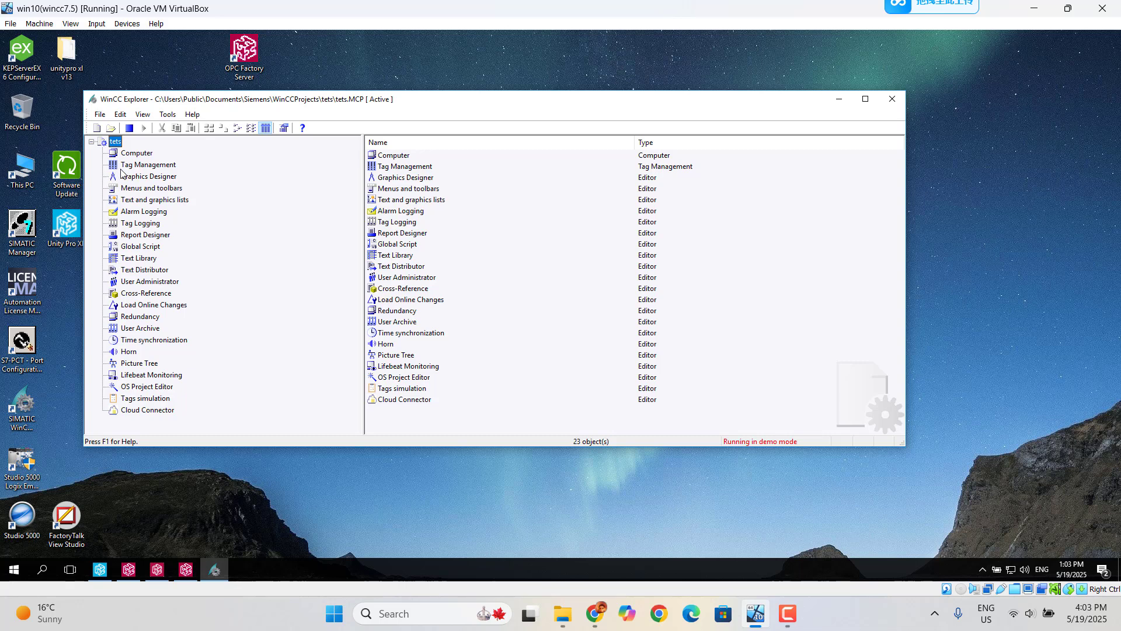
click(97, 128)
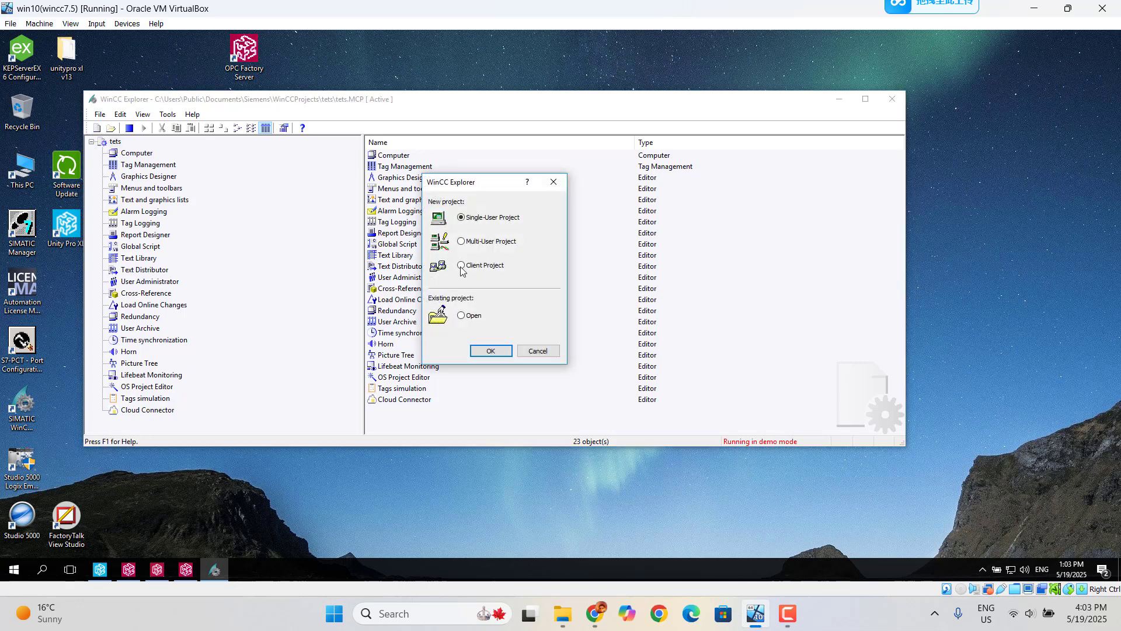
click(491, 352)
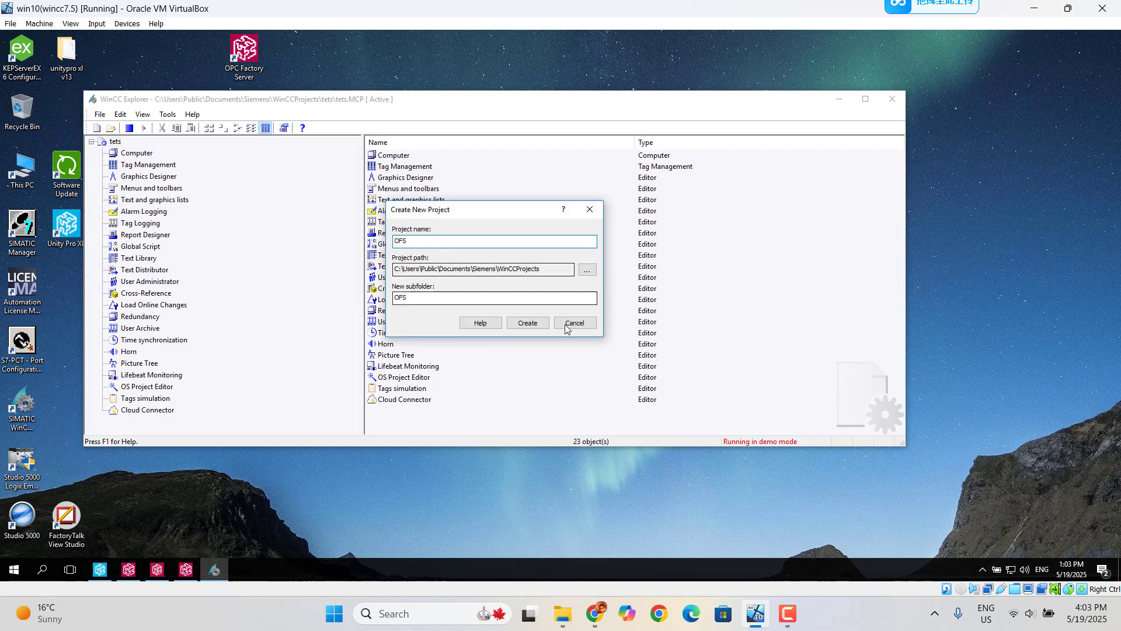
click(527, 323)
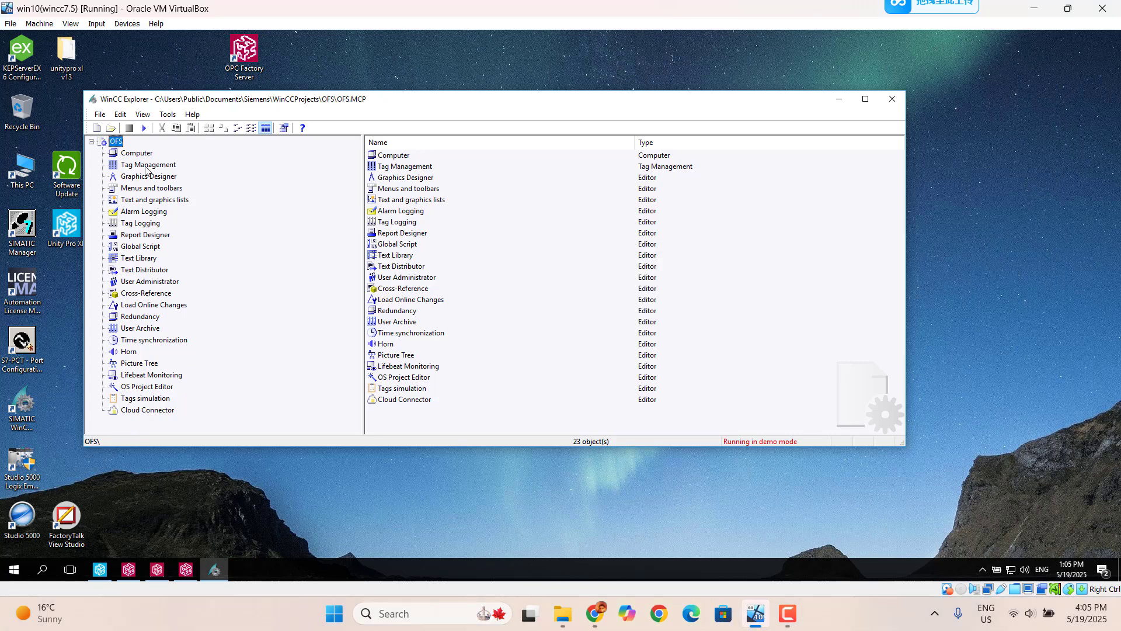
Open the Tag Management editor of the OFS project and move the runtime license message out of the way
click(146, 165)
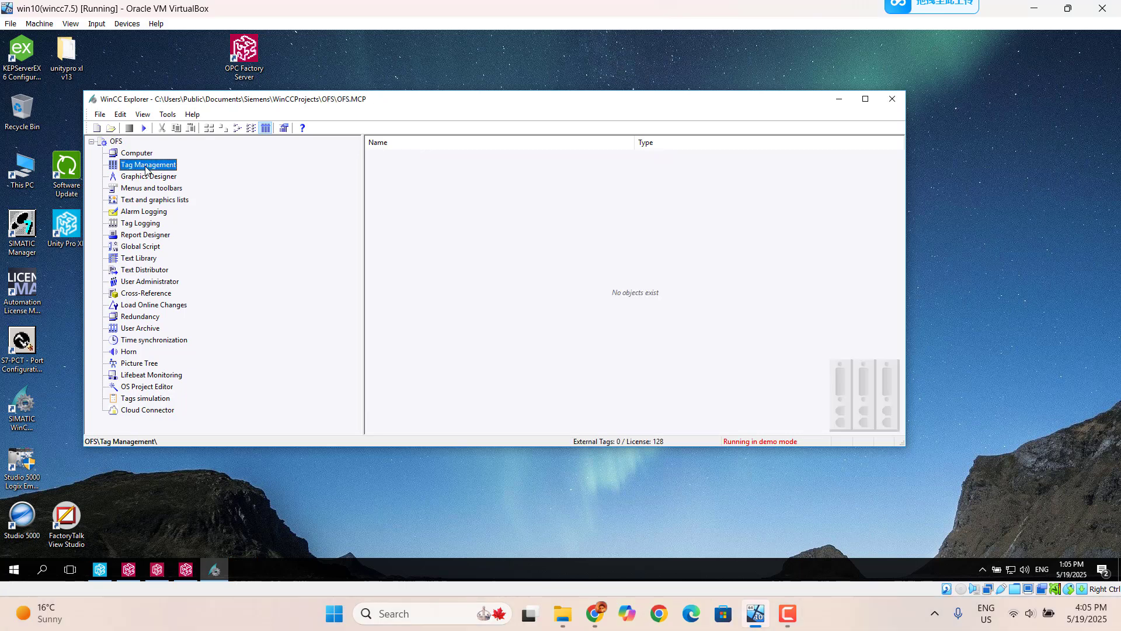
right_click(146, 169)
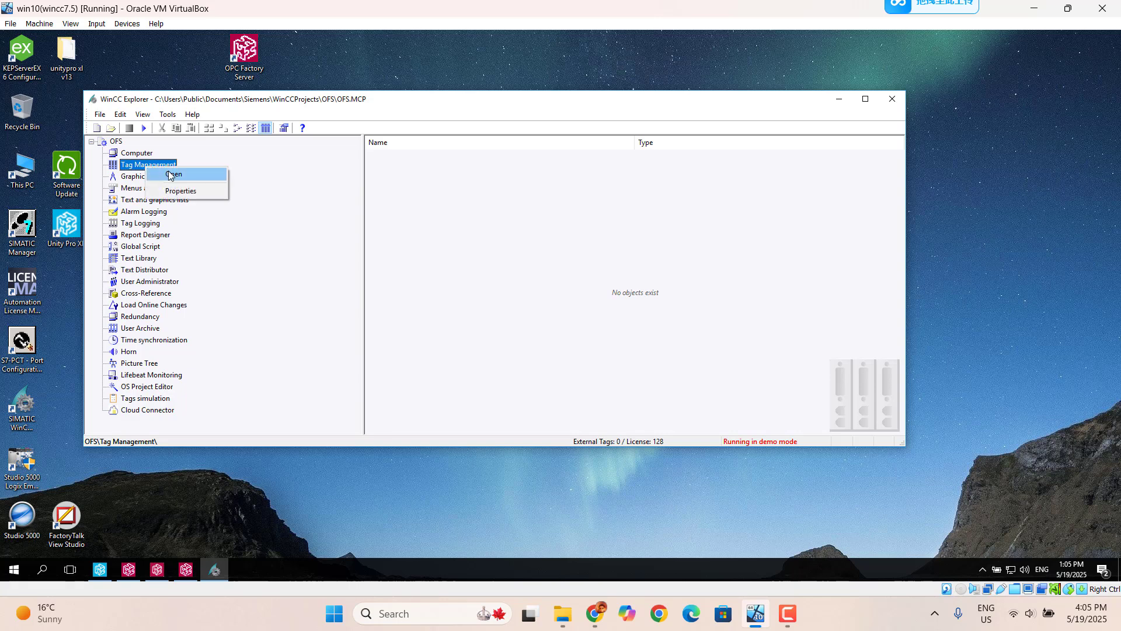
click(170, 175)
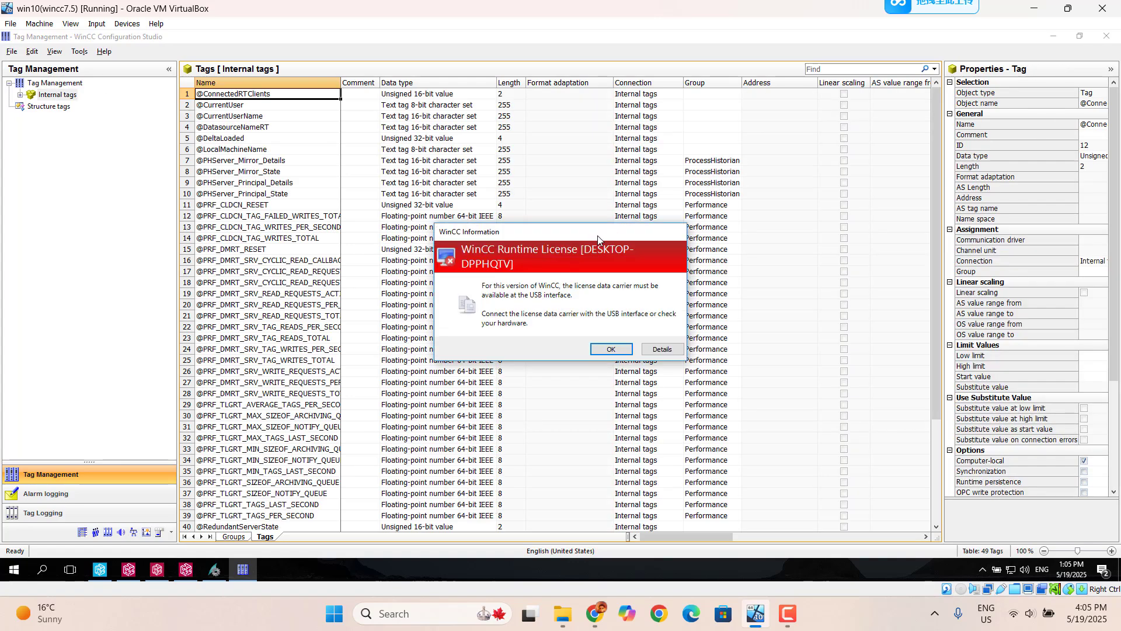
drag(599, 235, 754, 560)
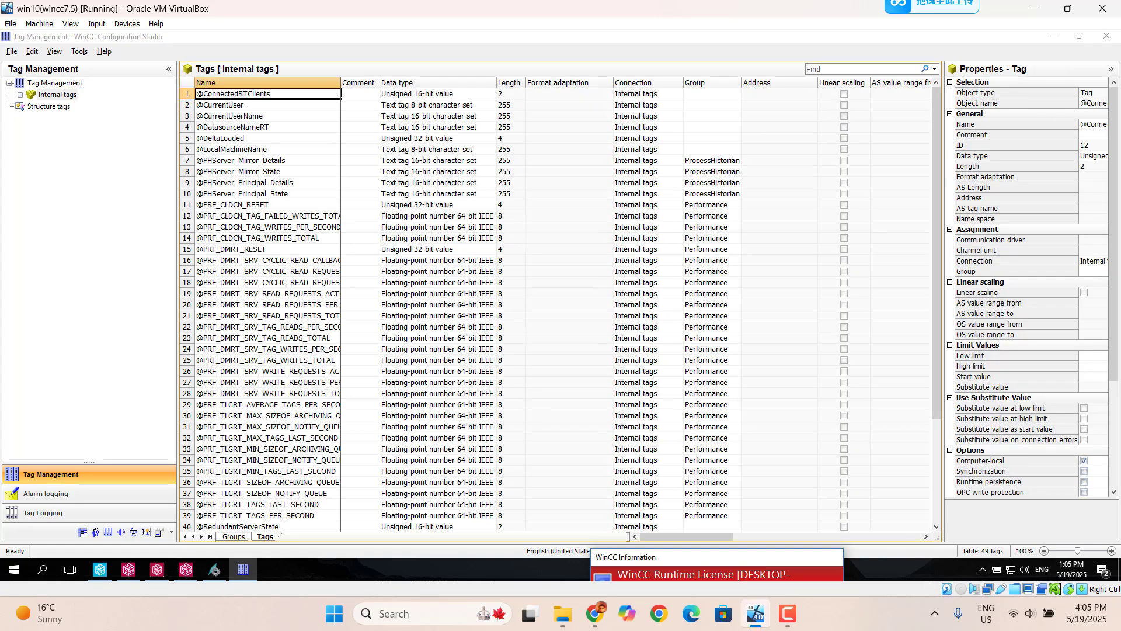
Add the OPC communication driver to Tag Management
right_click(56, 84)
mouse_move(96, 92)
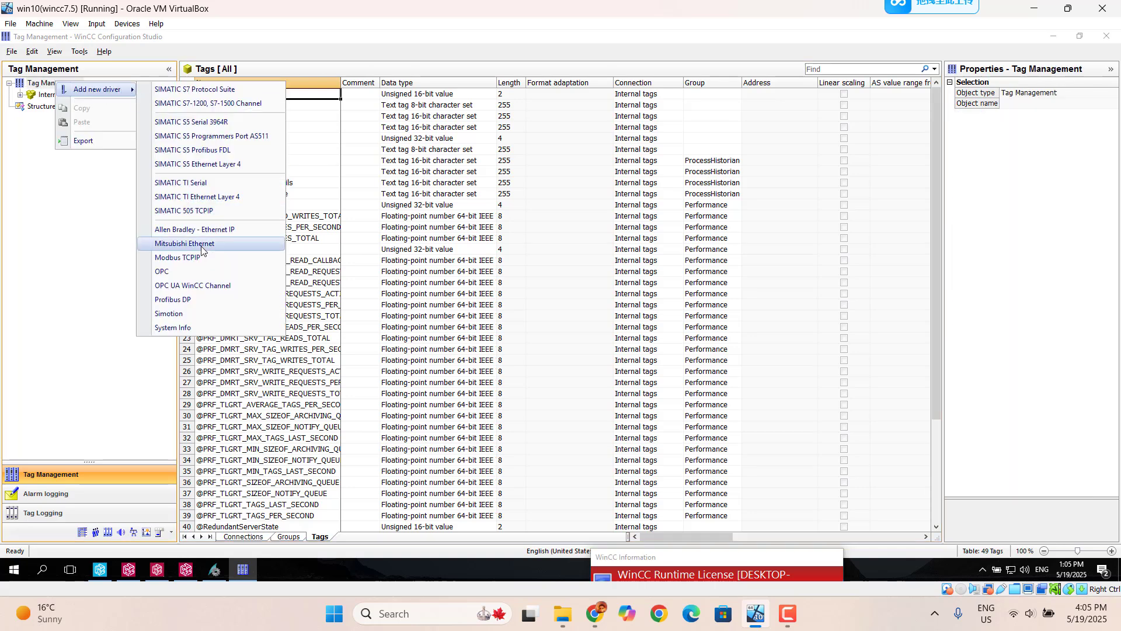
click(164, 271)
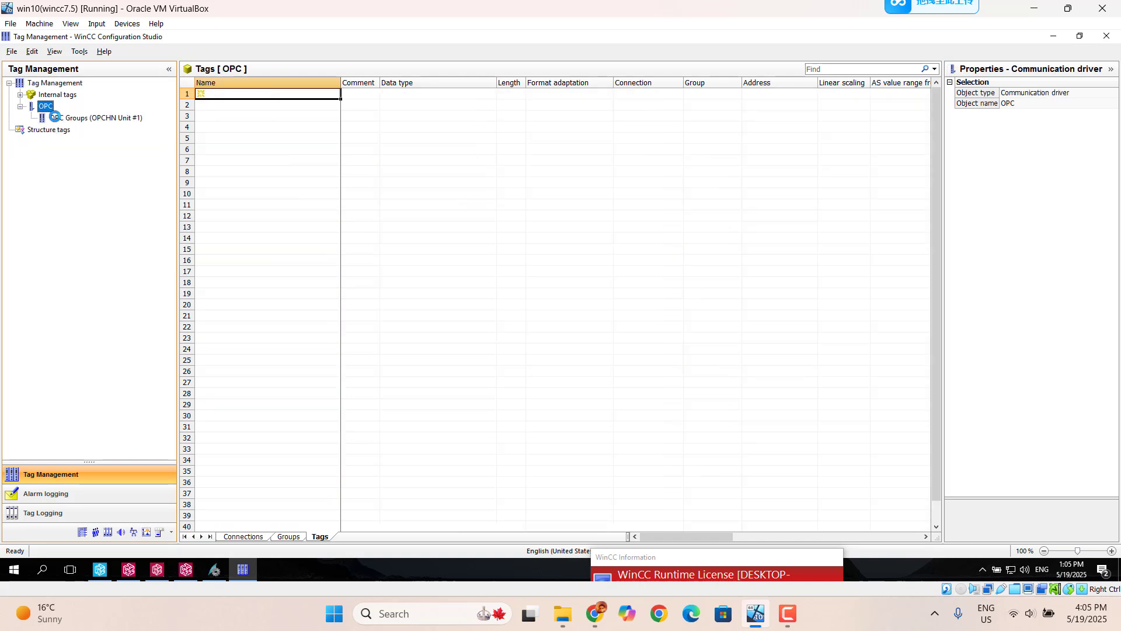
Open the system parameters of OPC Groups (OPCHN Unit #1) and browse the local Schneider-Aut.OFS.2 server with no item filter
right_click(67, 120)
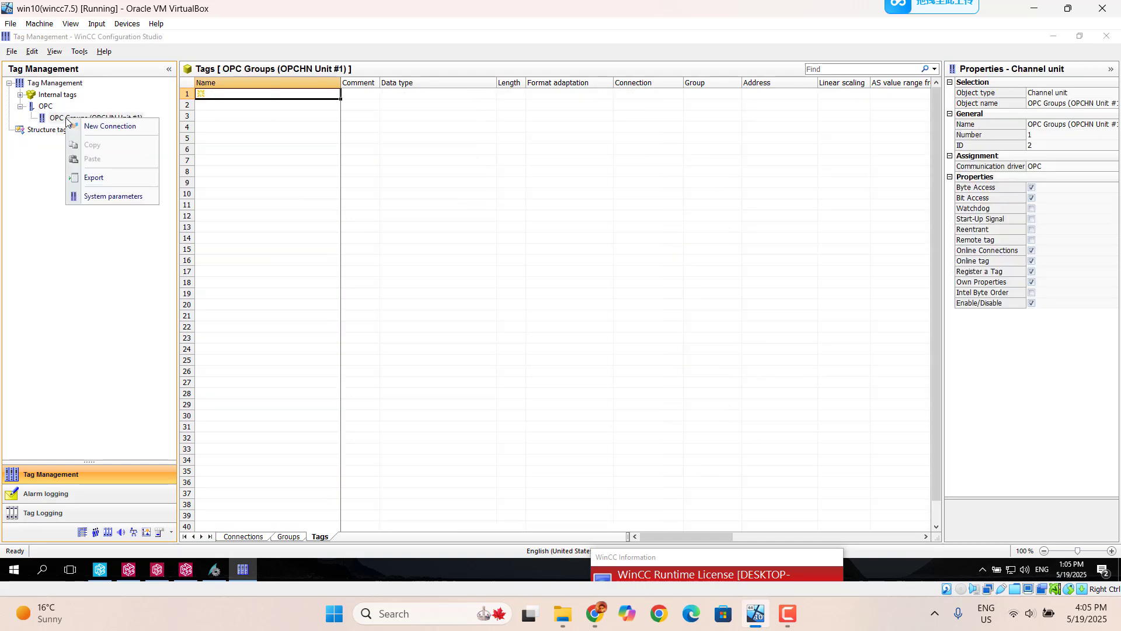
click(113, 197)
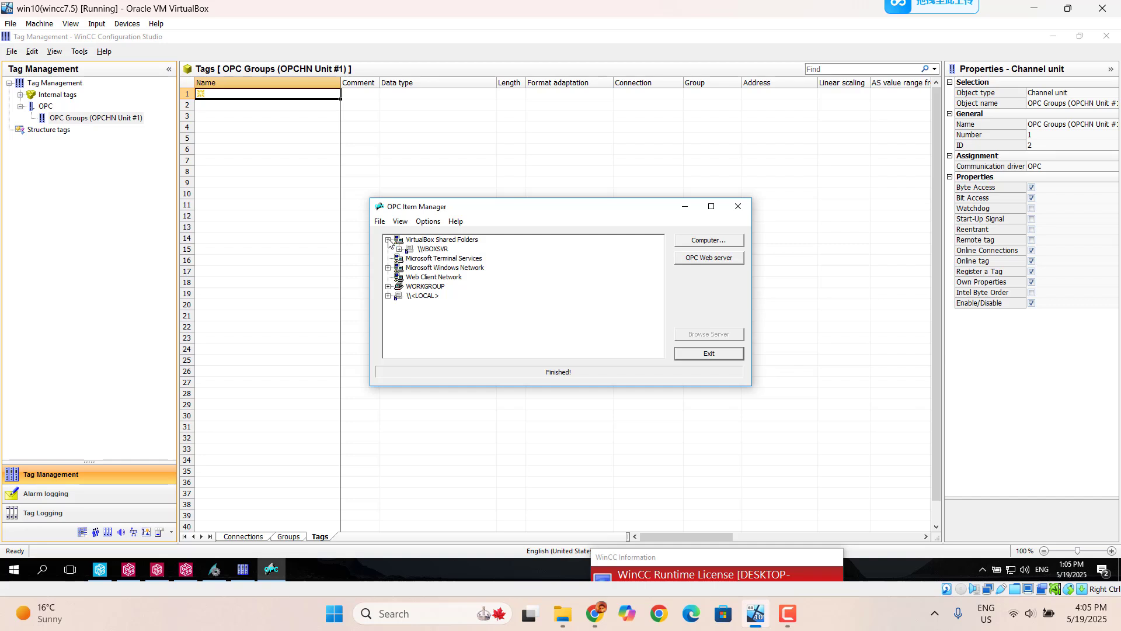
click(423, 296)
click(389, 296)
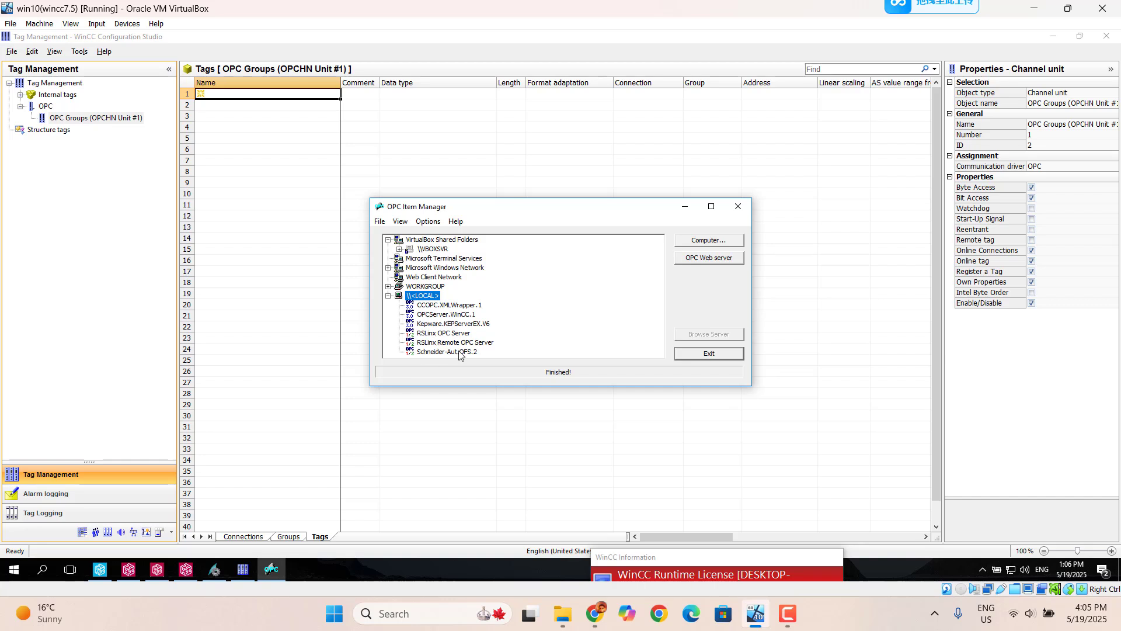
click(465, 352)
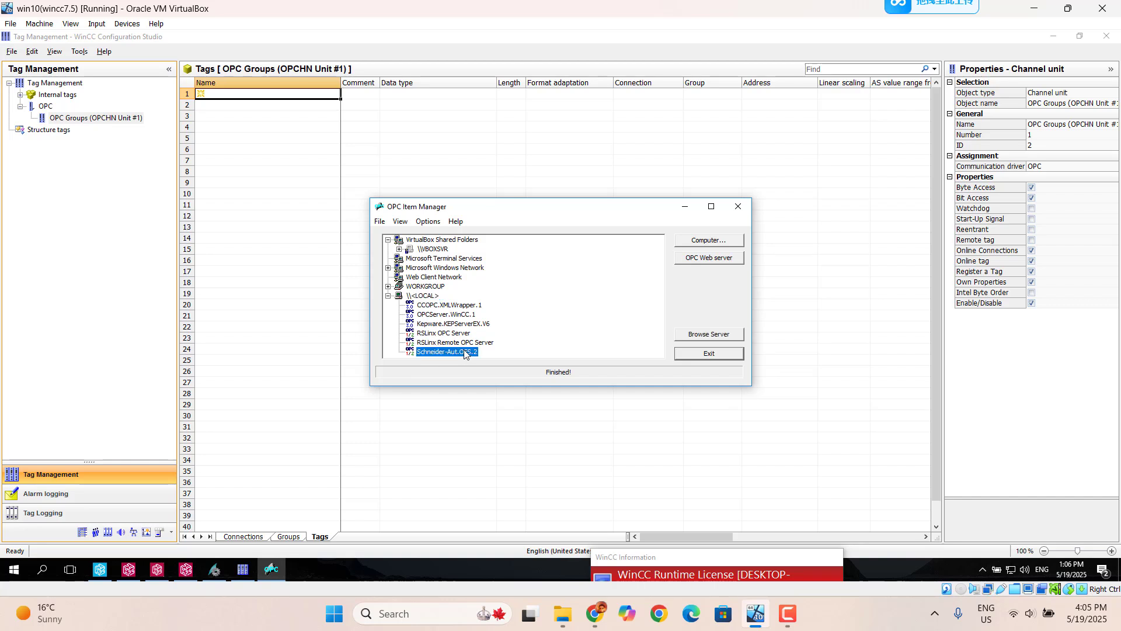
click(695, 335)
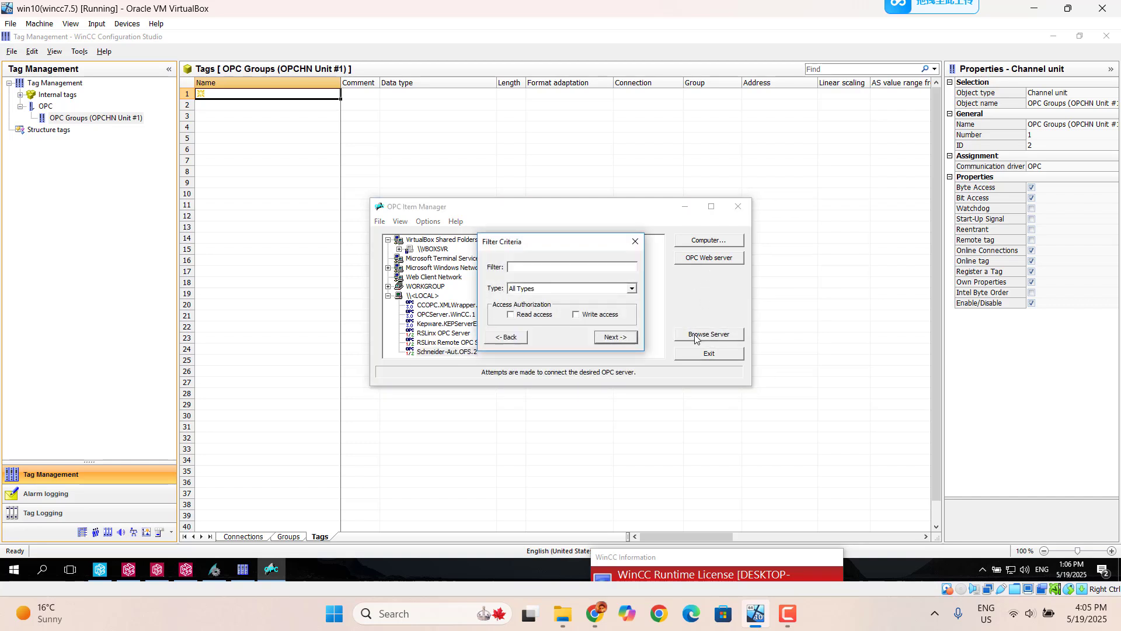
click(612, 339)
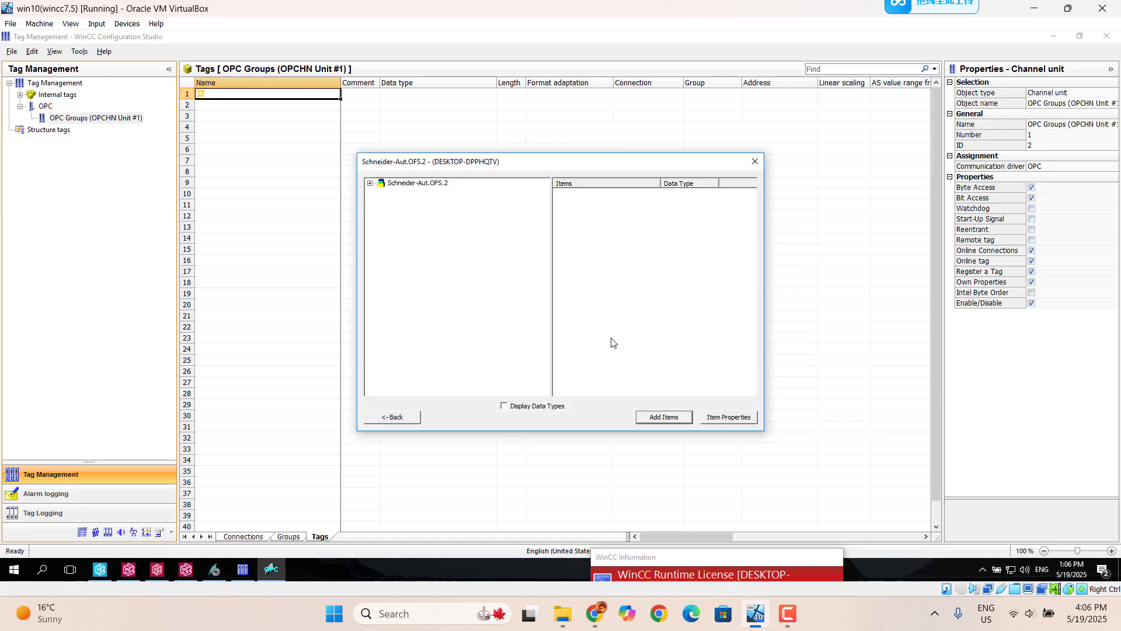
Add the coil, start and stop items of the tets device to the project through a new connection named Schneider-Aut_OFS_2
click(370, 184)
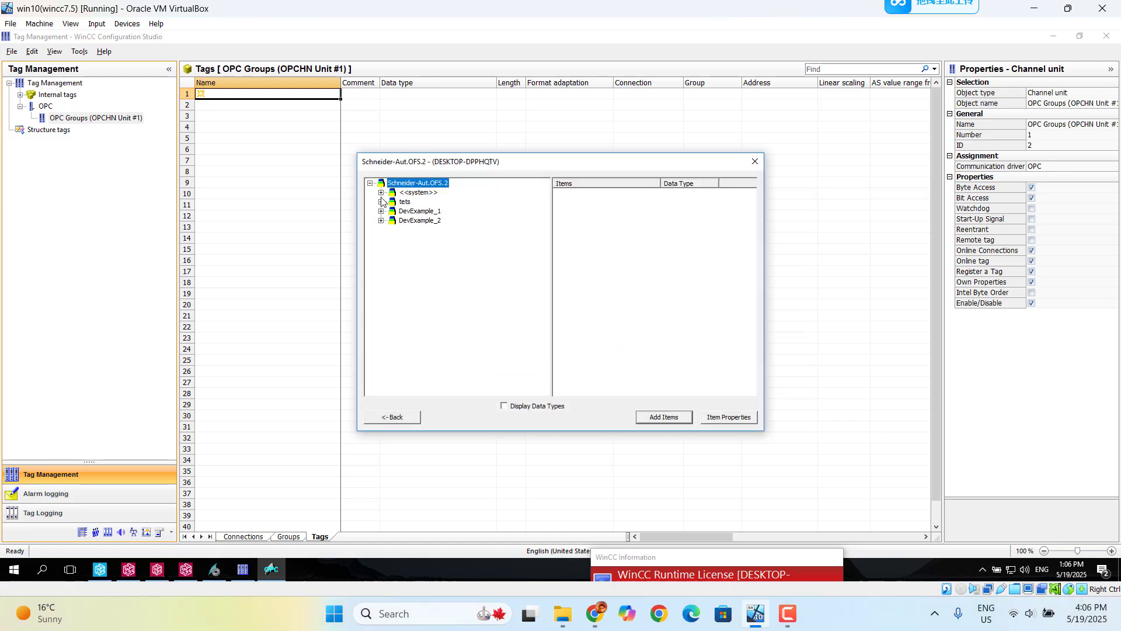
click(403, 202)
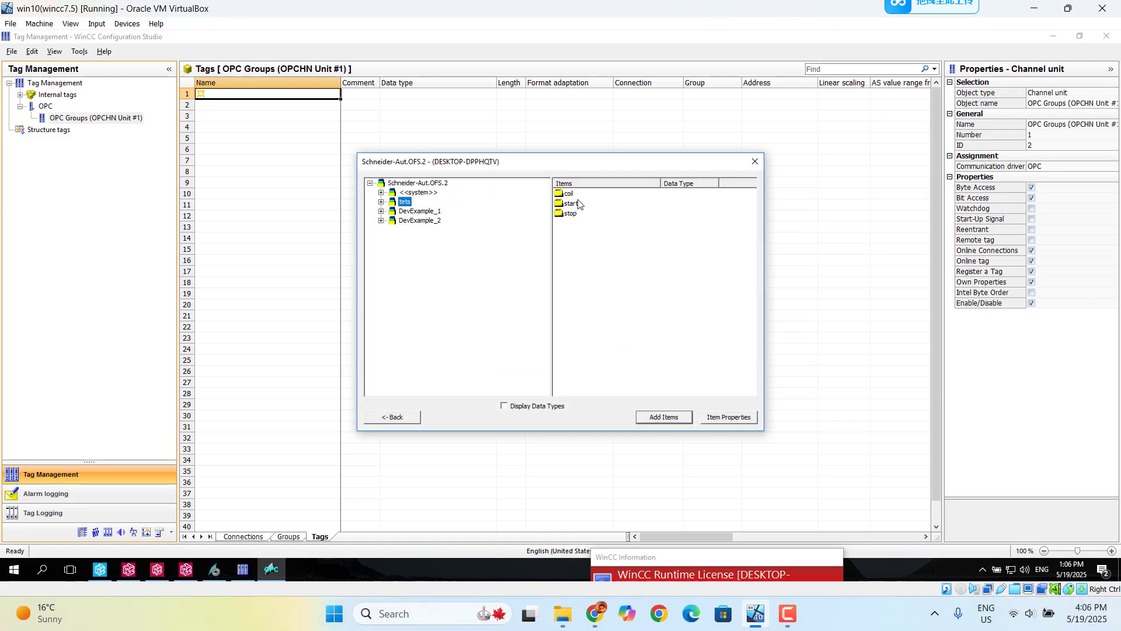
click(567, 196)
shift+click(571, 204)
shift+click(570, 214)
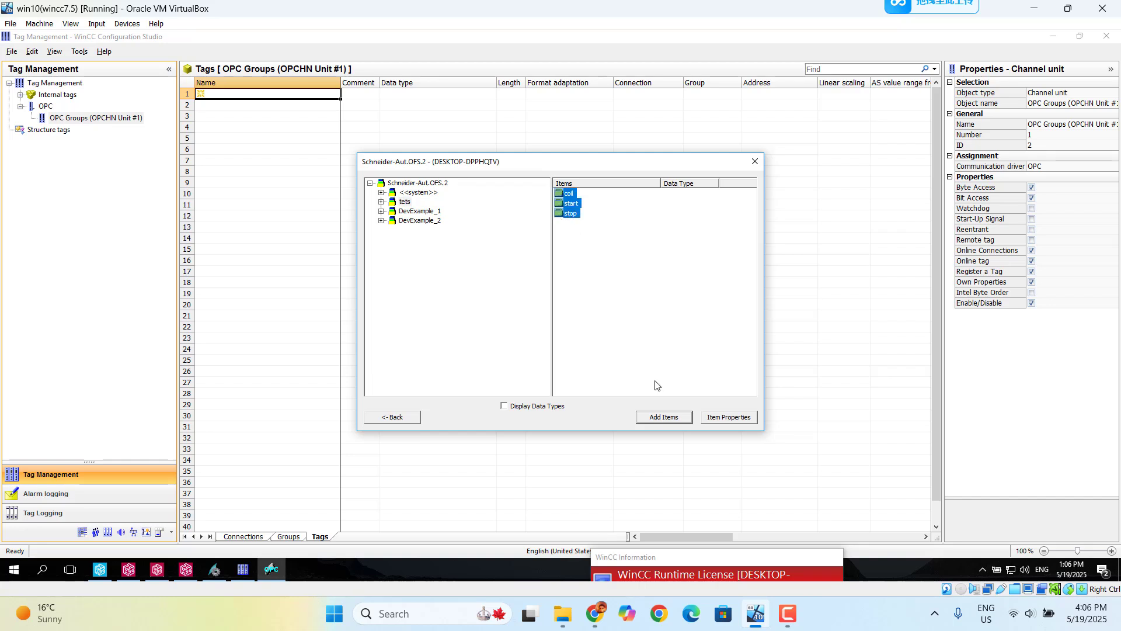
click(664, 417)
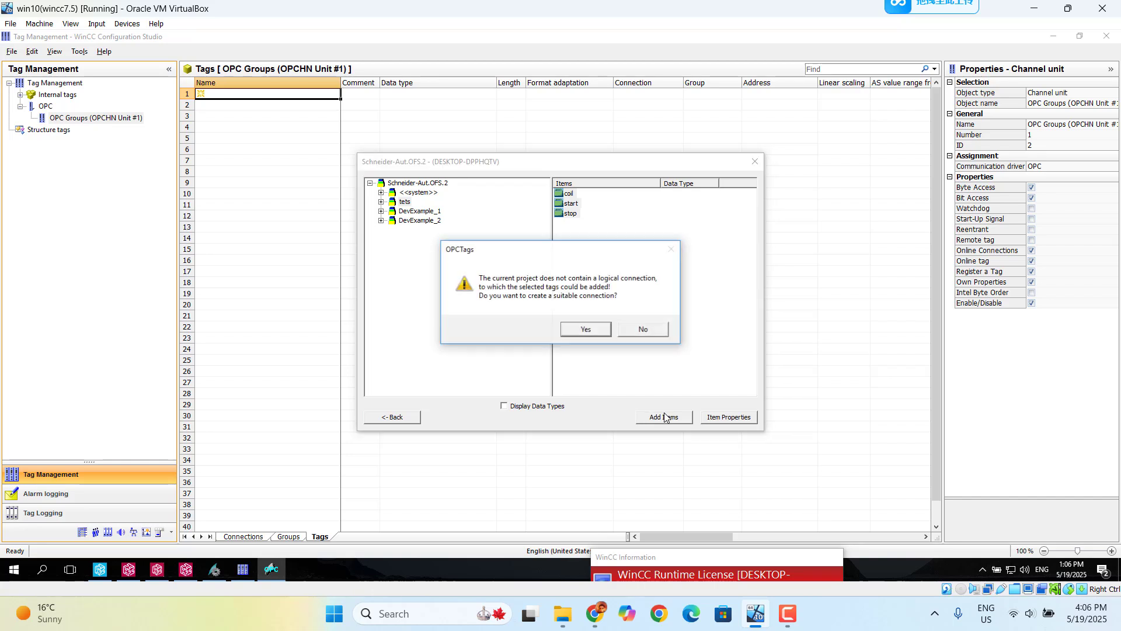
click(583, 331)
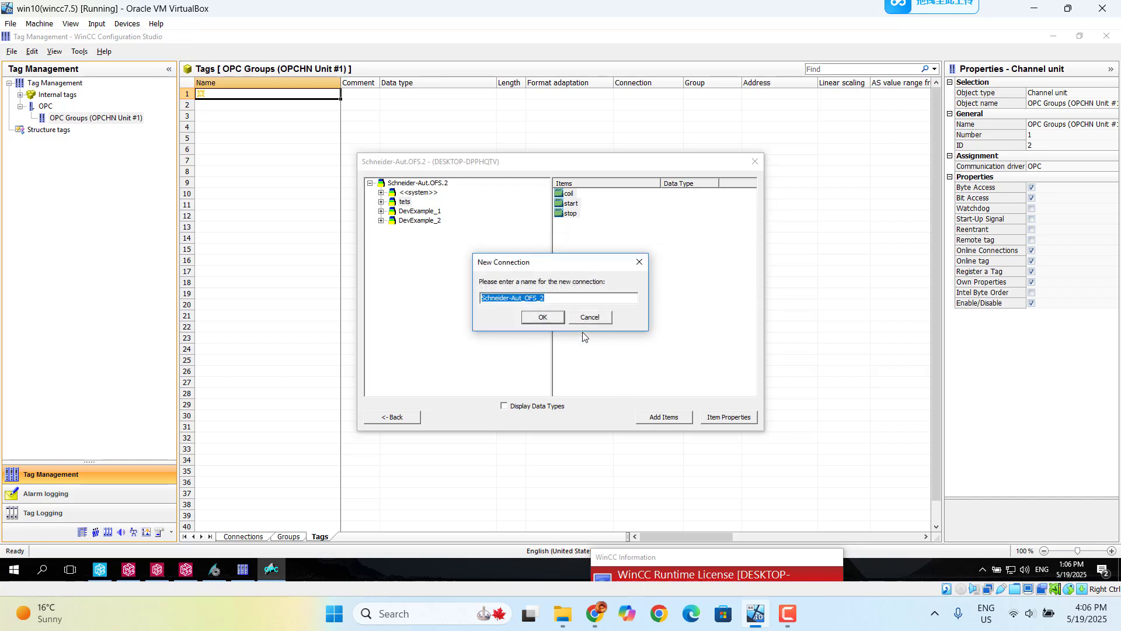
click(550, 319)
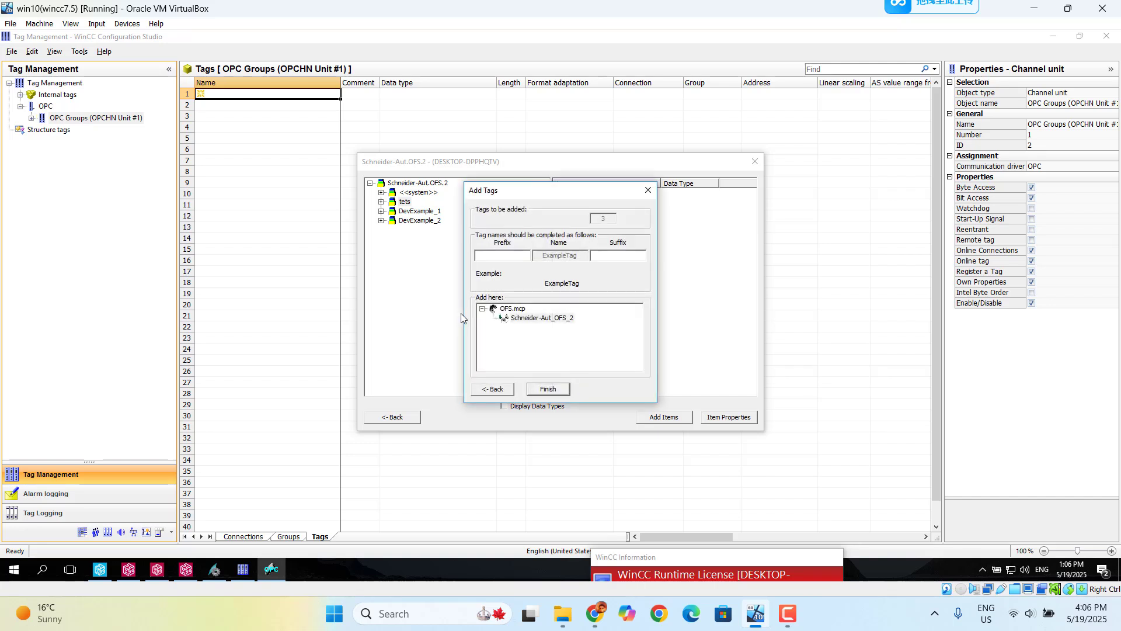
click(549, 390)
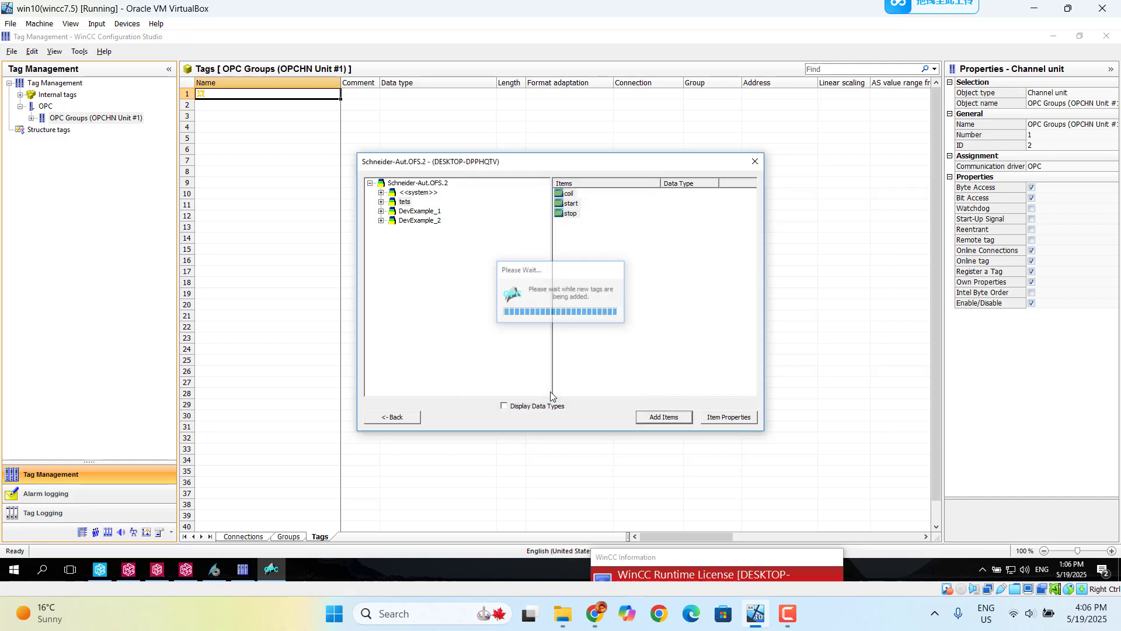
Close the item browser and OPC Item Manager, and display the tags of the Schneider-Aut_OFS_2 connection
click(754, 162)
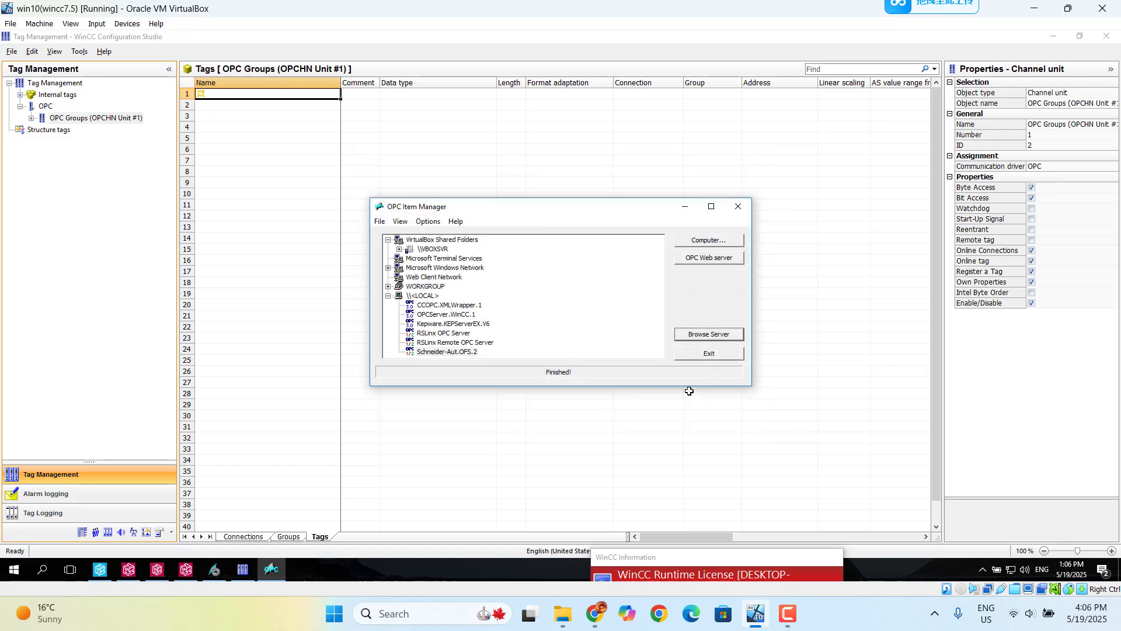
click(720, 354)
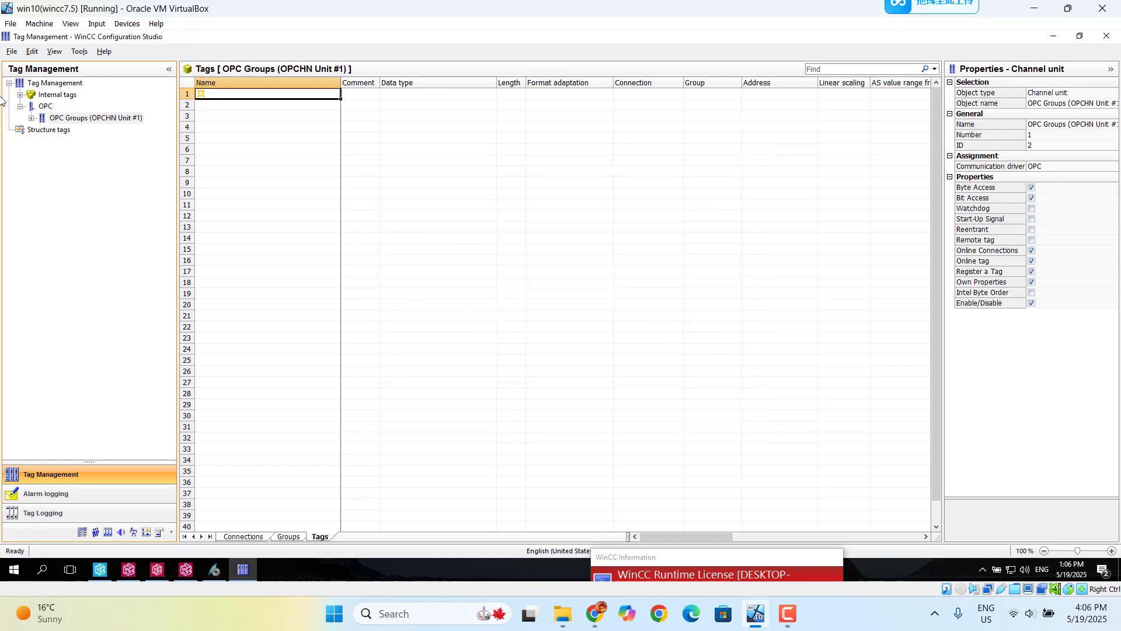
click(31, 118)
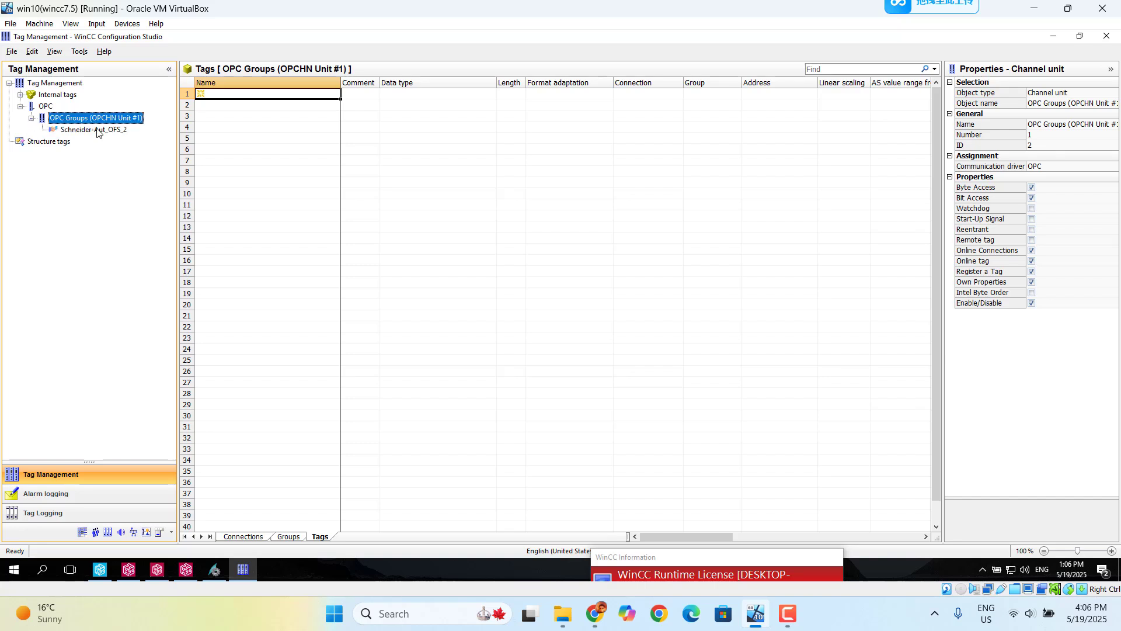
click(97, 131)
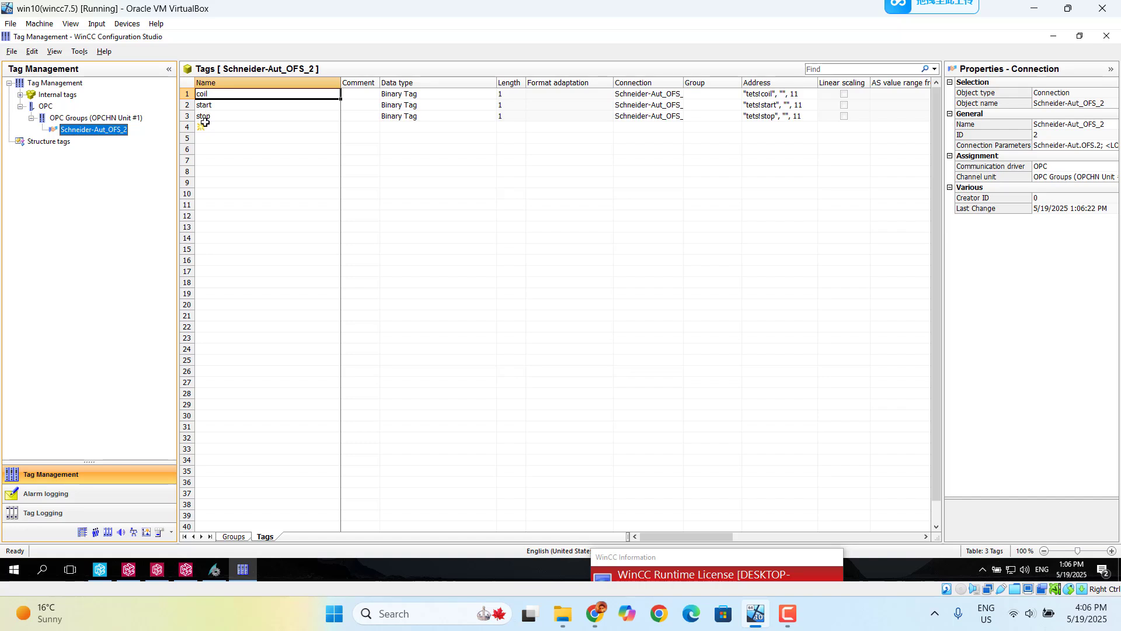
Switch to WinCC Explorer, open the Graphics Designer editor and dismiss its Tips & Tricks message
click(213, 570)
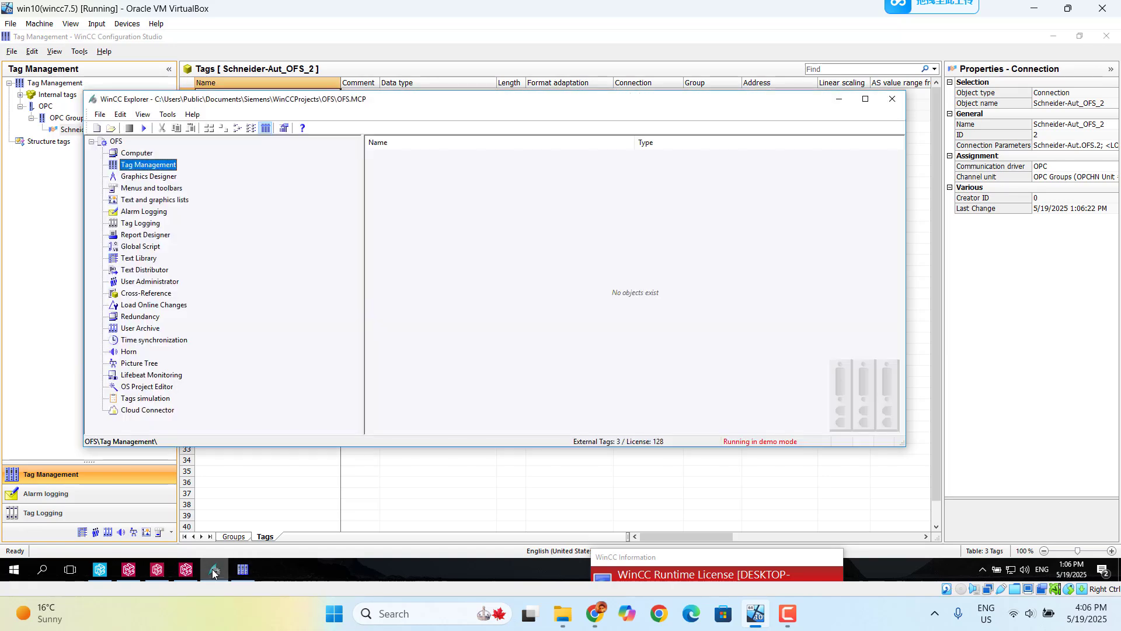
click(147, 176)
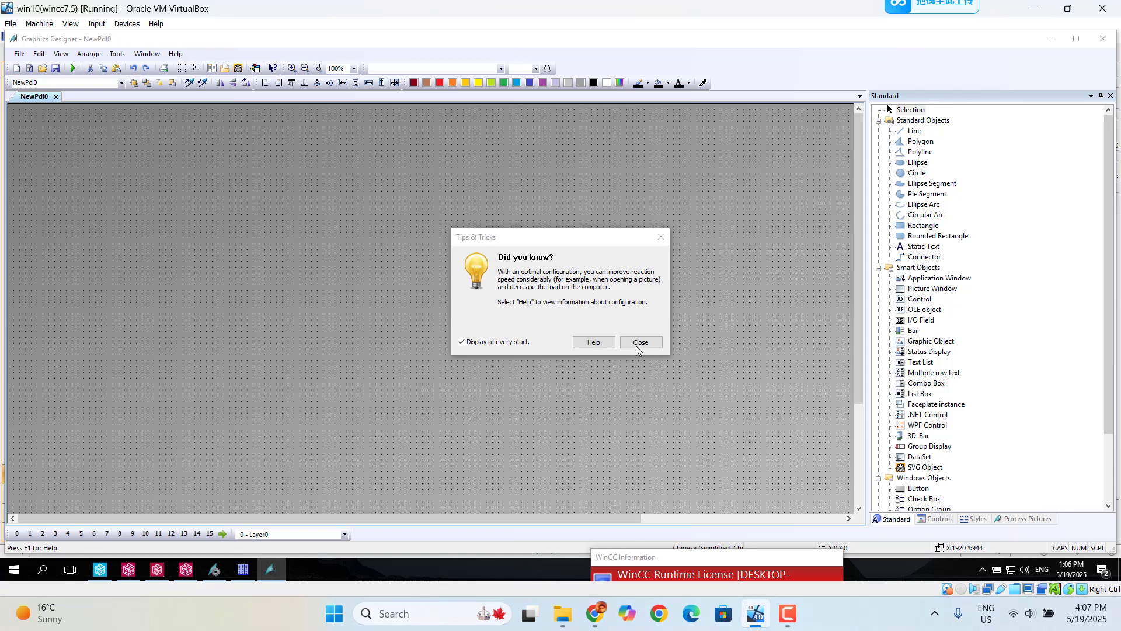
click(640, 342)
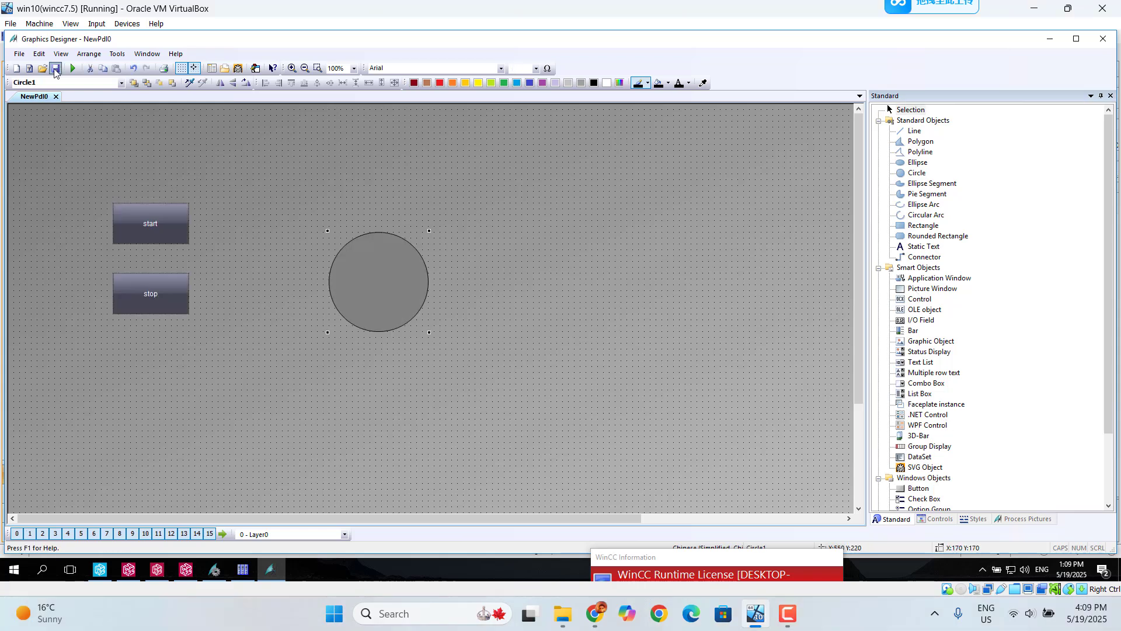
Save the picture with the start and stop buttons and circle as NewPdl0 in the project's GraCS folder, and start its runtime
double_click(428, 298)
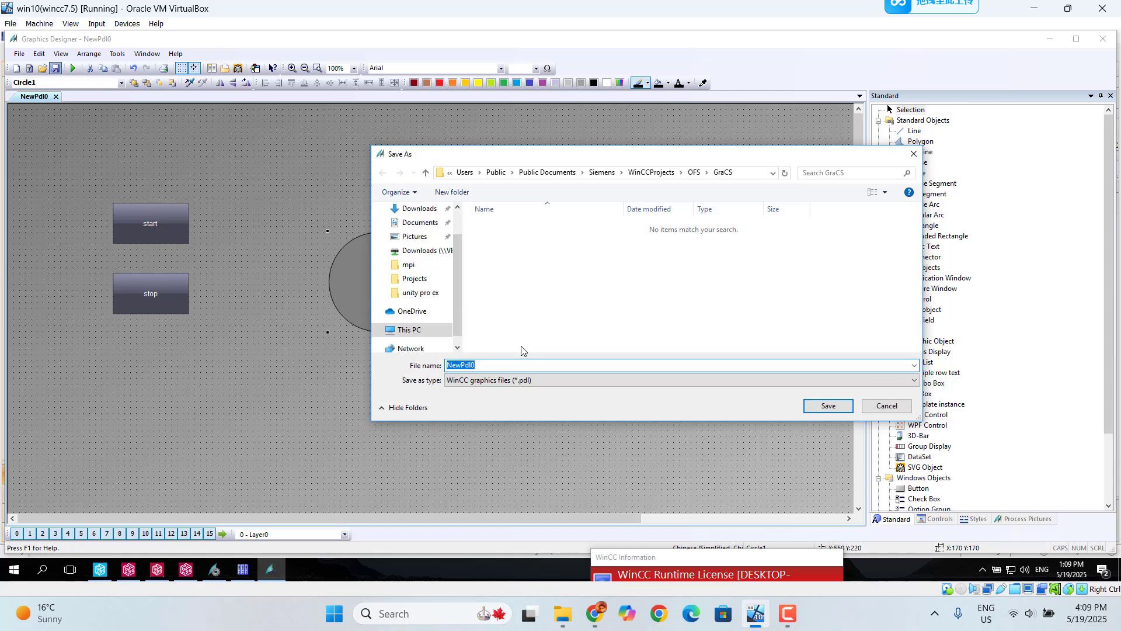
click(830, 411)
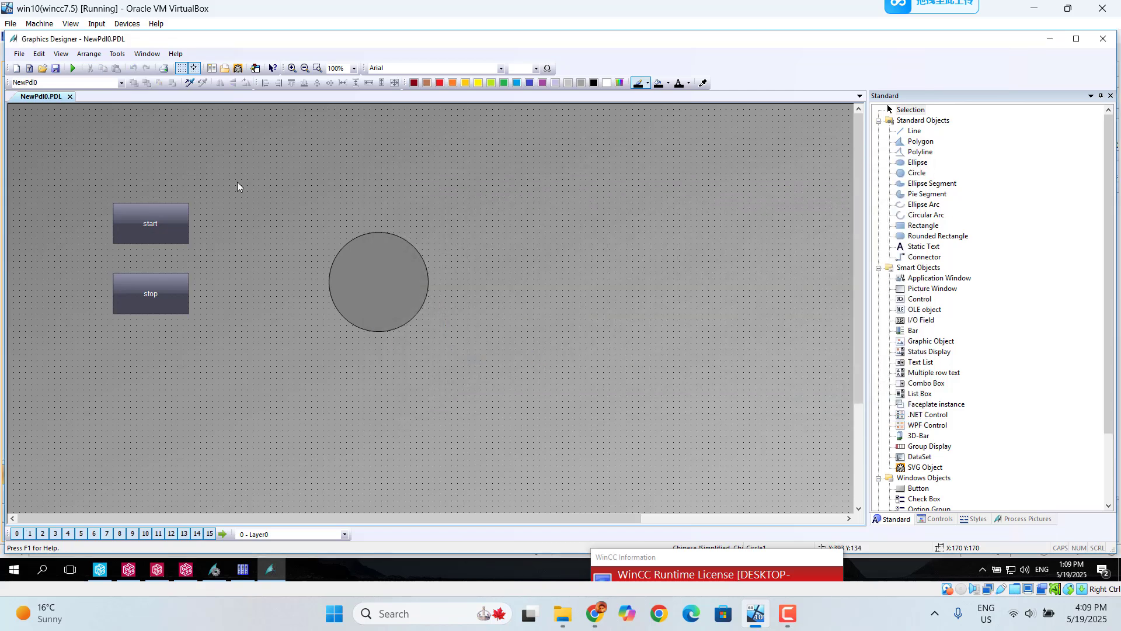
click(73, 69)
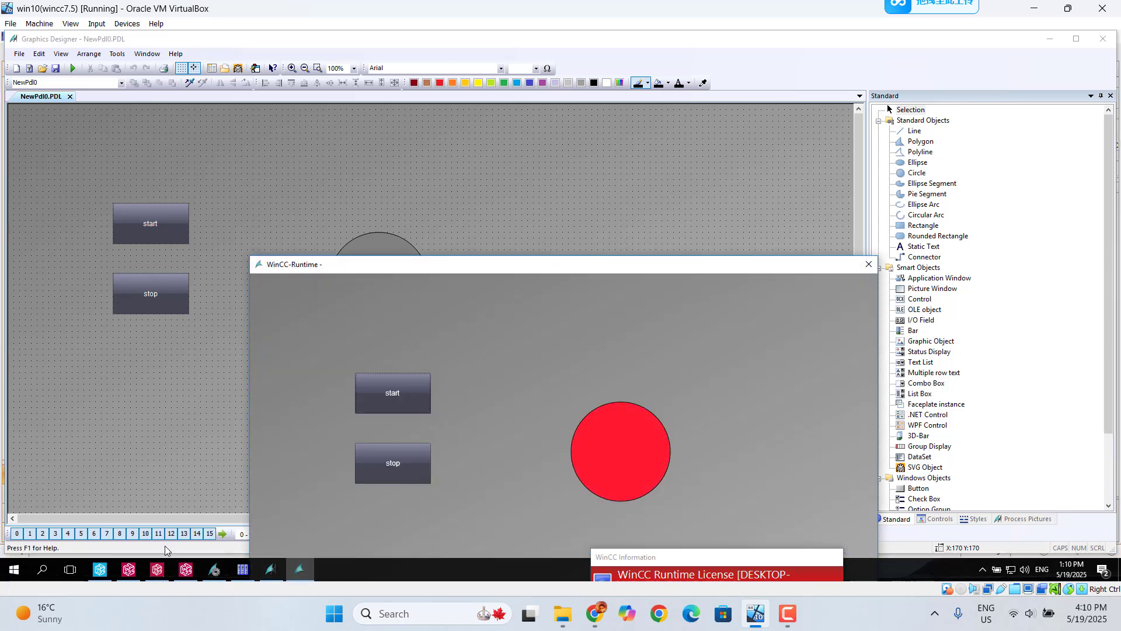
Show the WinCC Runtime window over the Unity Pro ladder program and operate the start and stop buttons alternately, twice each
click(99, 569)
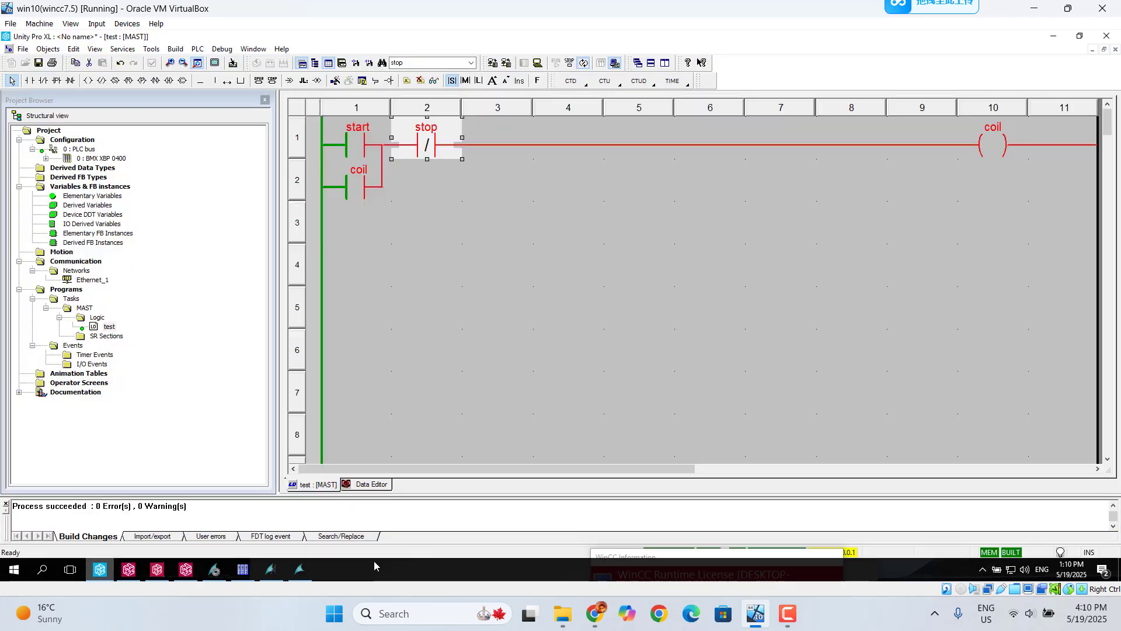
click(299, 569)
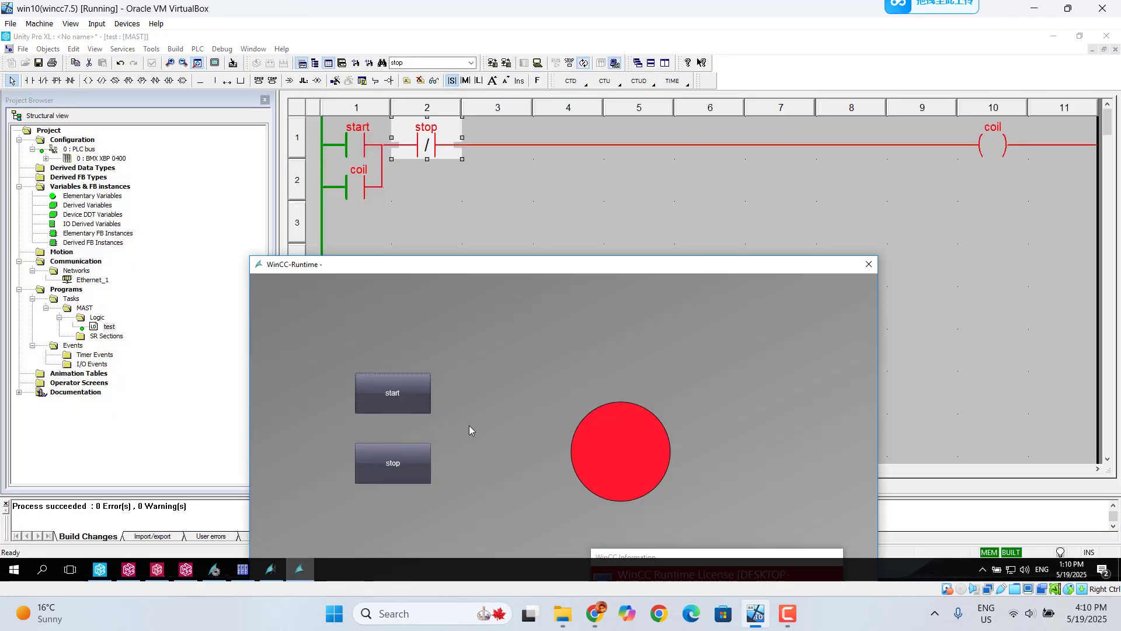
click(398, 394)
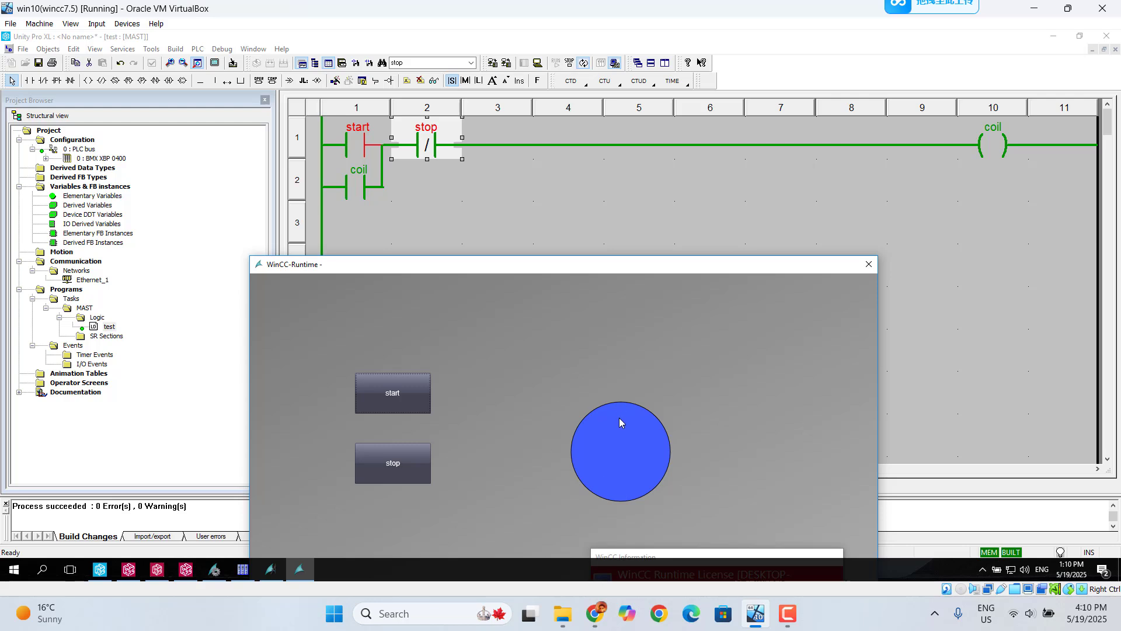
click(396, 476)
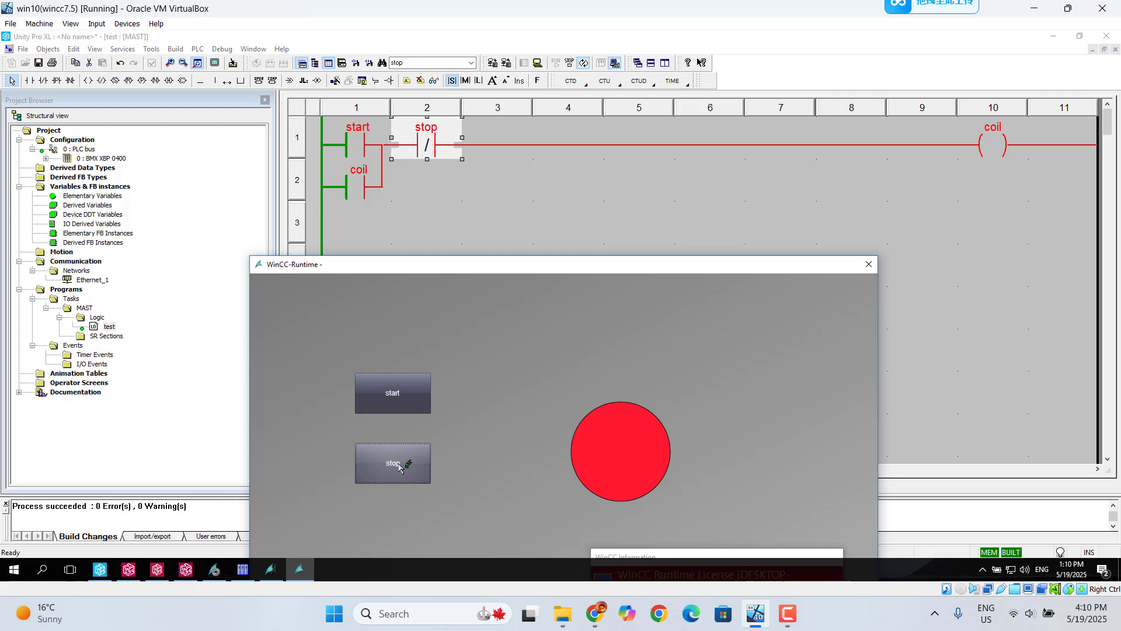
click(389, 396)
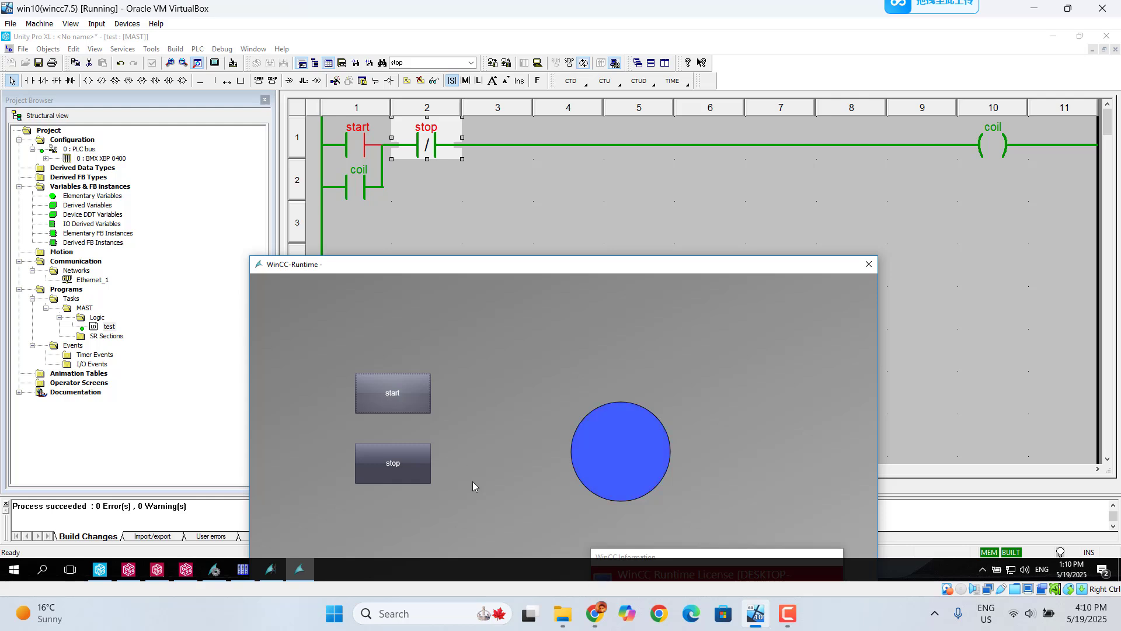
click(394, 473)
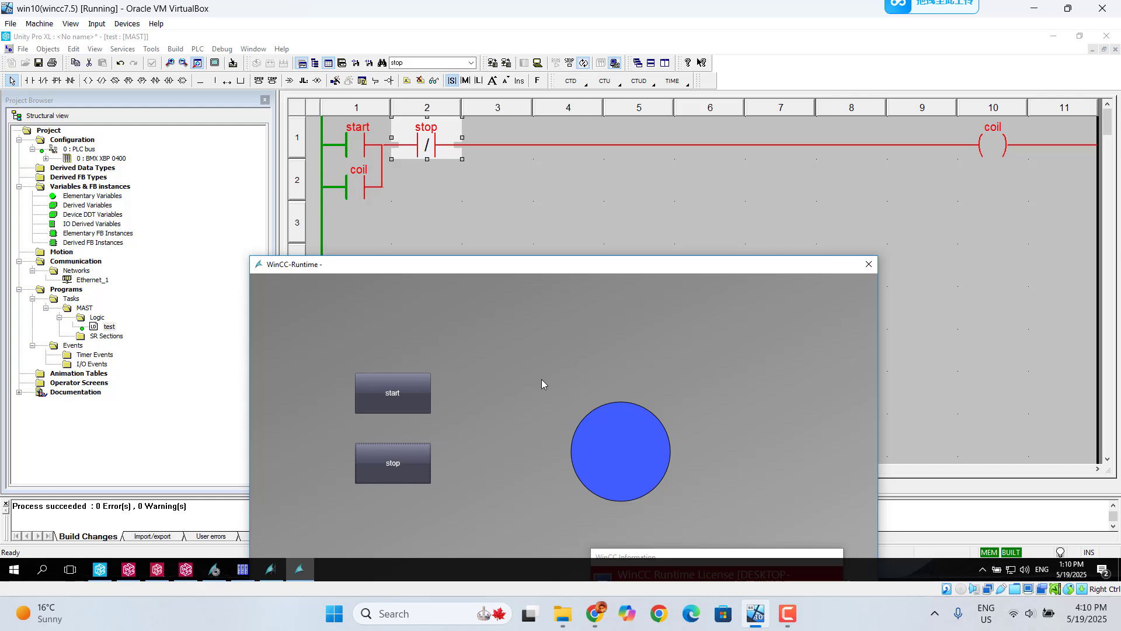
Close the WinCC Runtime window and minimize Unity Pro and Graphics Designer to return to WinCC Explorer
click(868, 264)
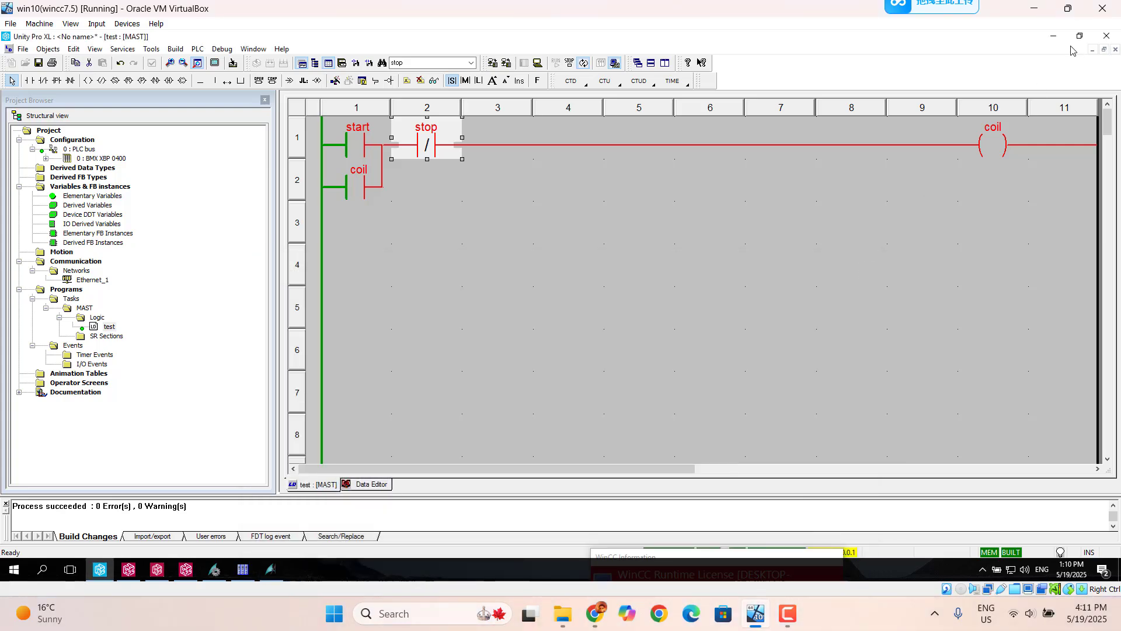
click(1055, 36)
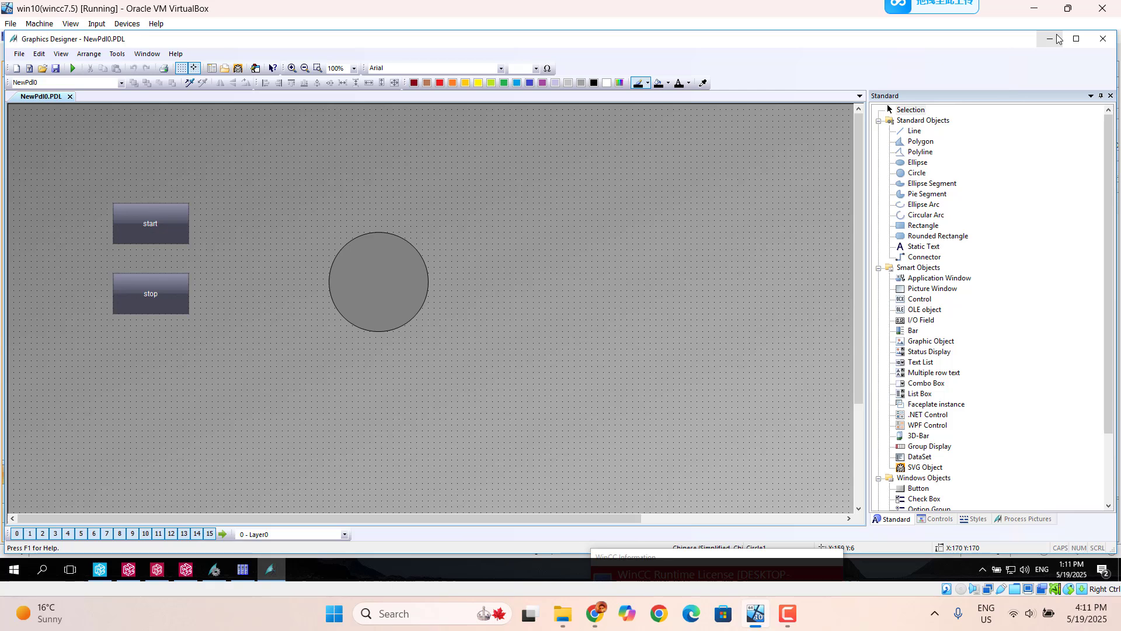
click(1051, 40)
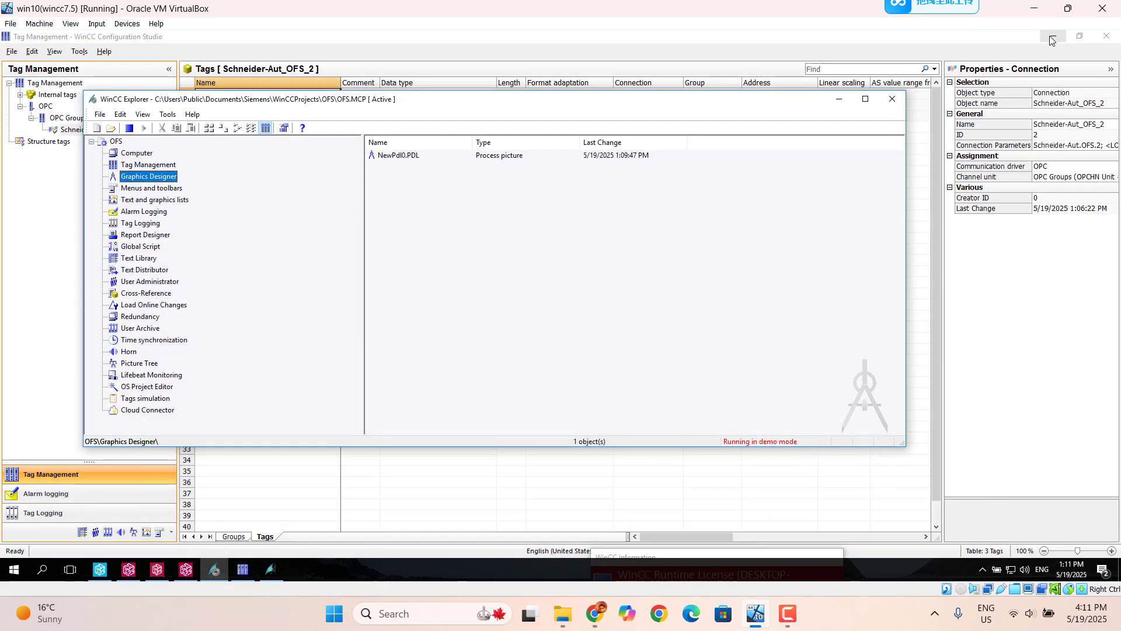